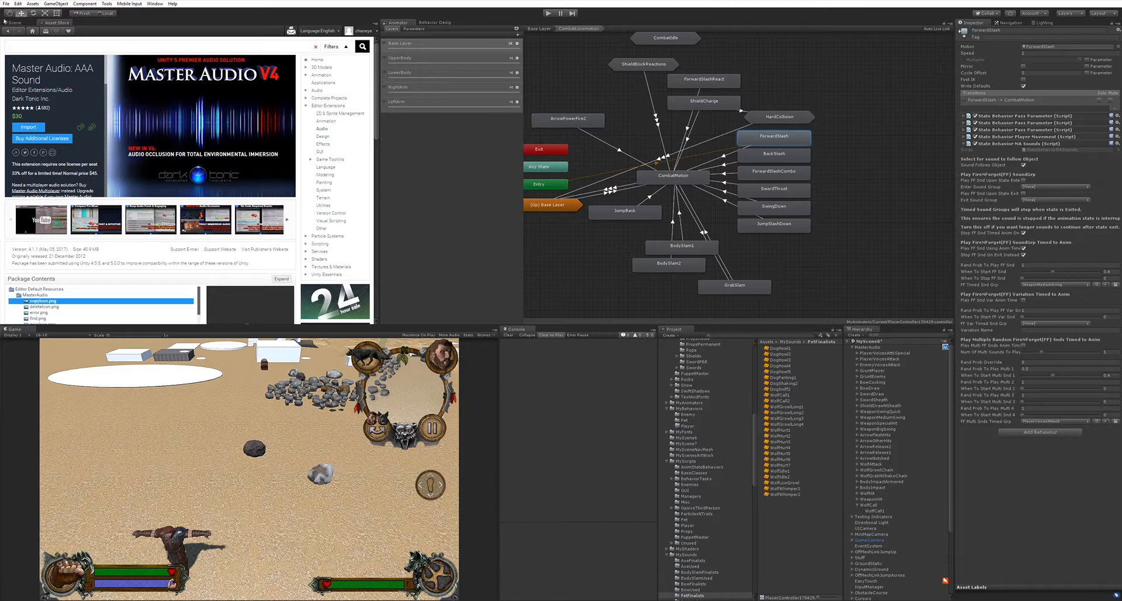
- Bring up the Scene view and select MasterAudio in the hierarchy to review its advanced, ducking and group mixer settings
{"action": "key", "text": "ctrl+1"}
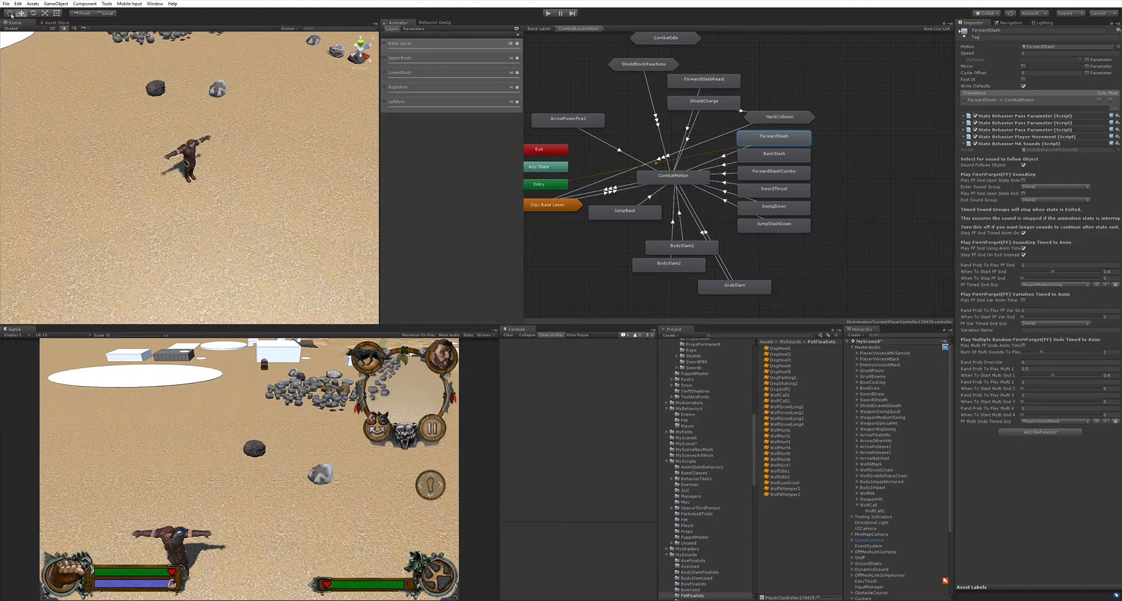
{"action": "left_click", "coordinate": [886, 348]}
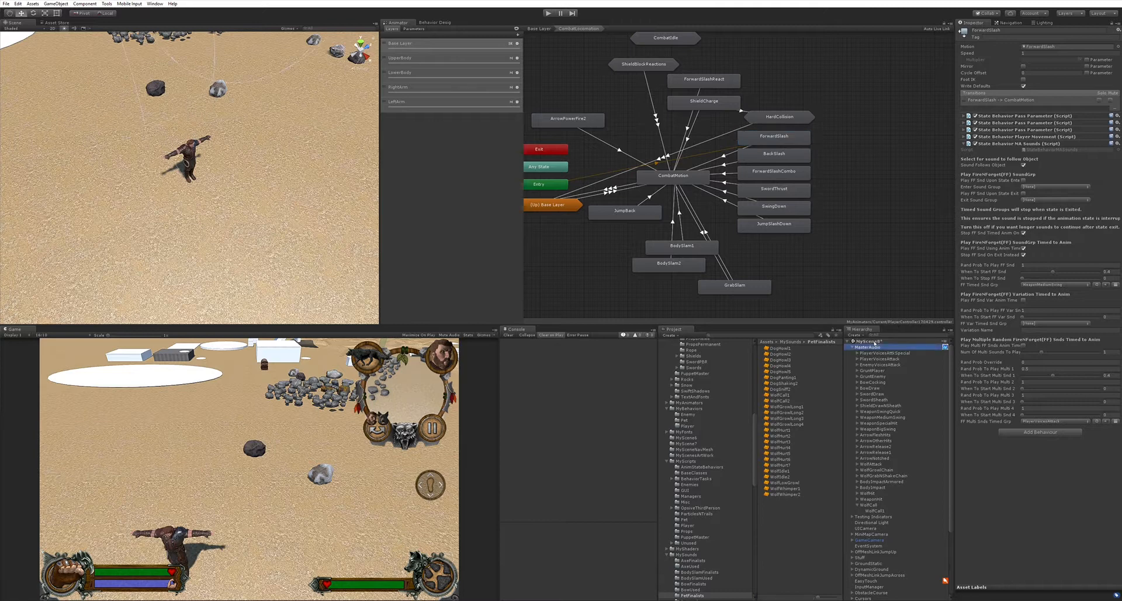
{"action": "scroll", "coordinate": [1025, 376], "scroll_direction": "down", "scroll_amount": 3}
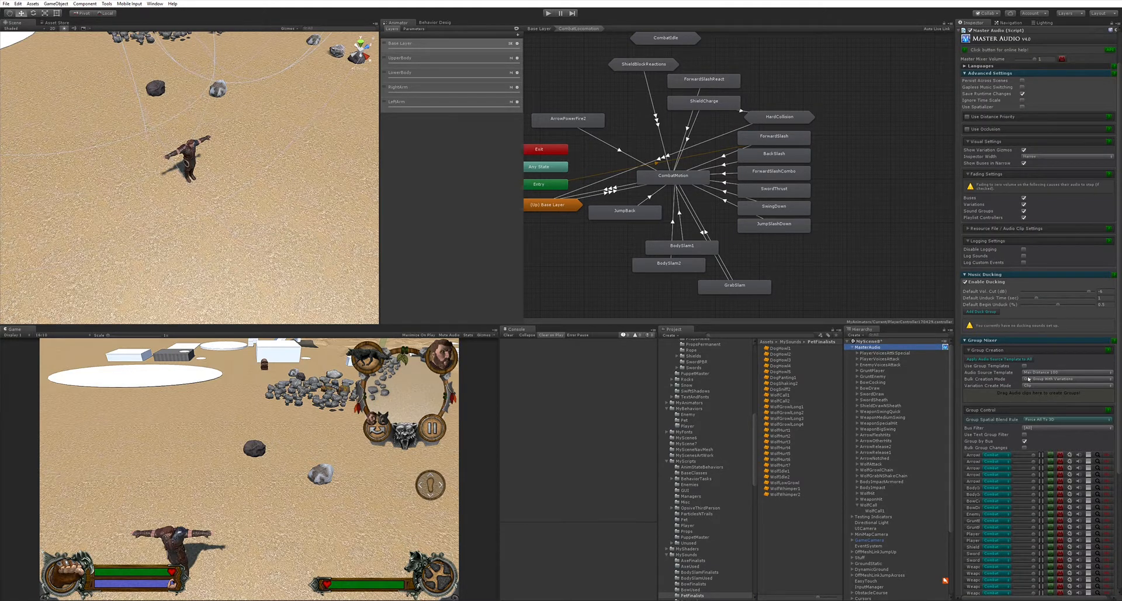
- View the first sound group under MasterAudio, and expand the PlayerVoicesAttack group to see its variations before collapsing it again
{"action": "key", "text": "Down"}
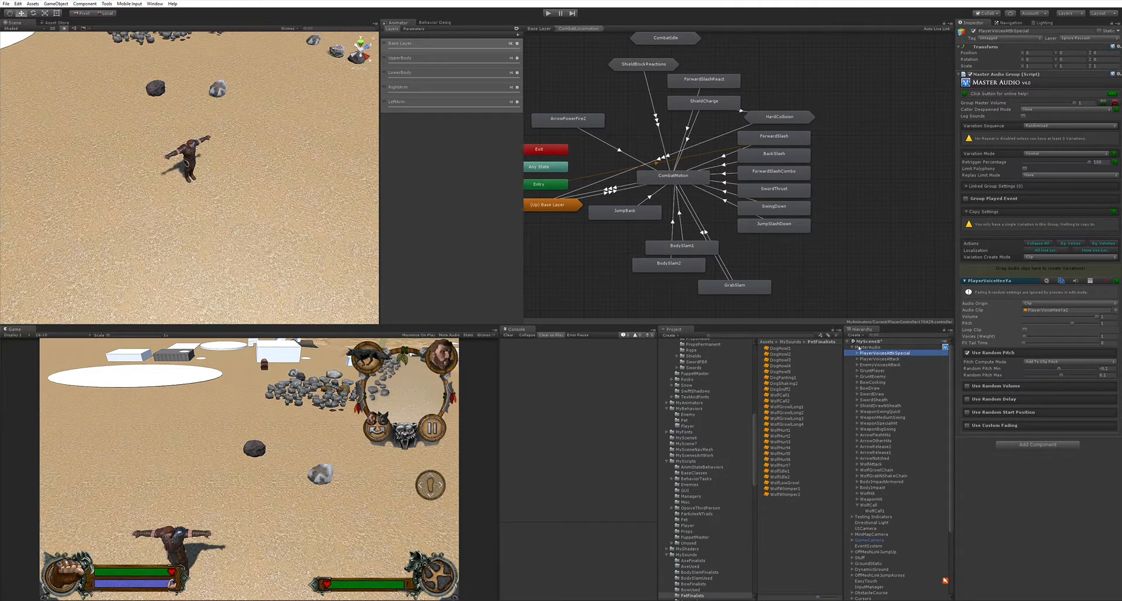
{"action": "left_click", "coordinate": [857, 353]}
{"action": "left_click", "coordinate": [858, 352]}
{"action": "left_click", "coordinate": [856, 359]}
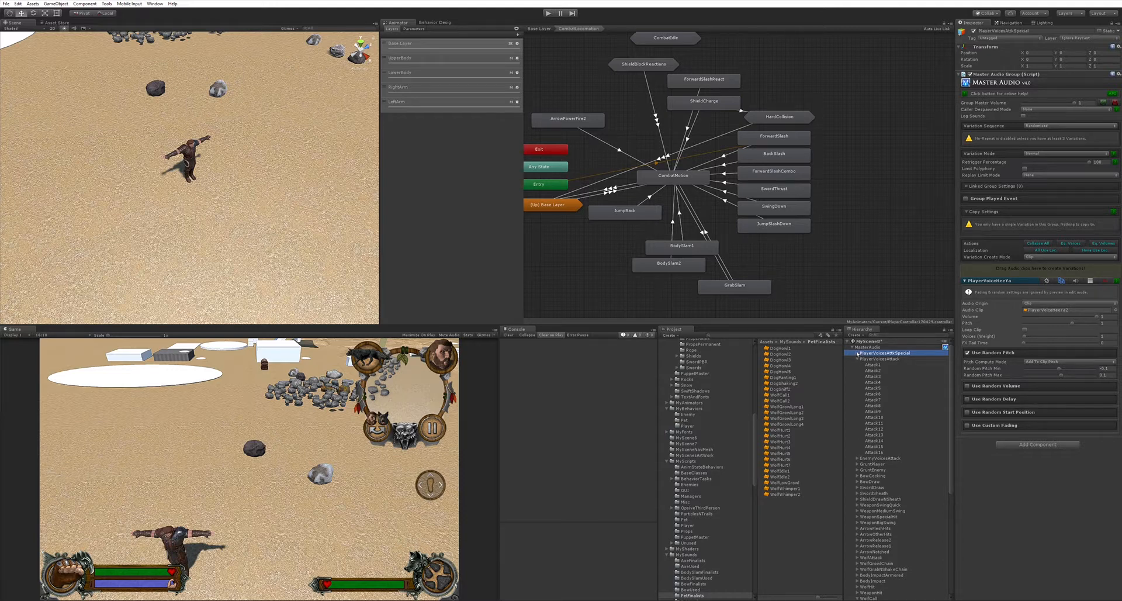
{"action": "left_click", "coordinate": [856, 358]}
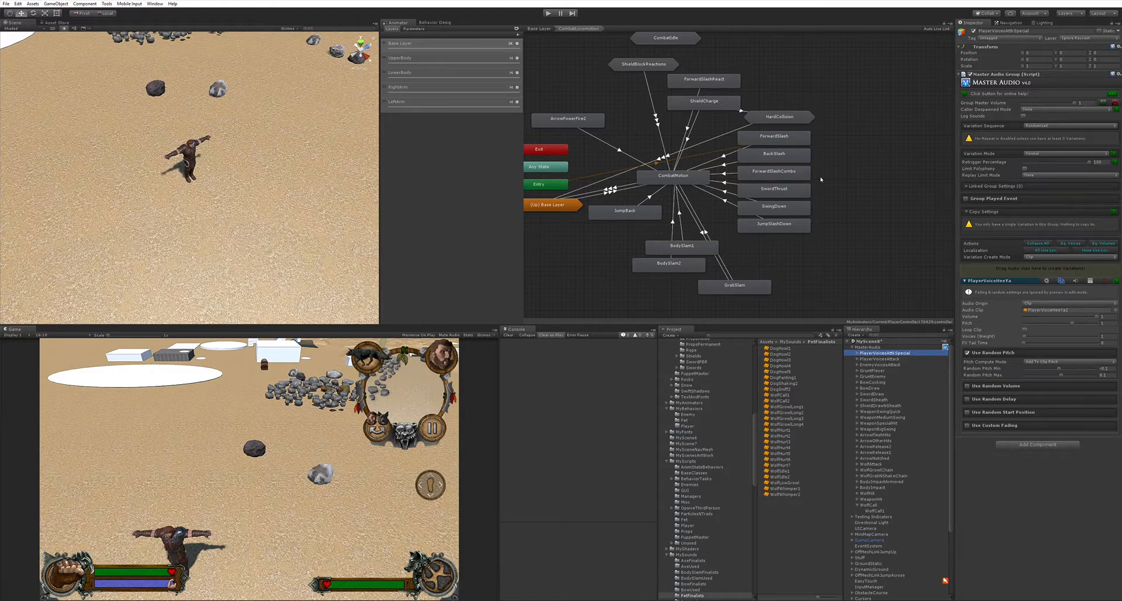
- Compare the State Behavior MA Sounds settings of the ForwardSlash and BackSlash animator states
{"action": "left_click", "coordinate": [773, 134]}
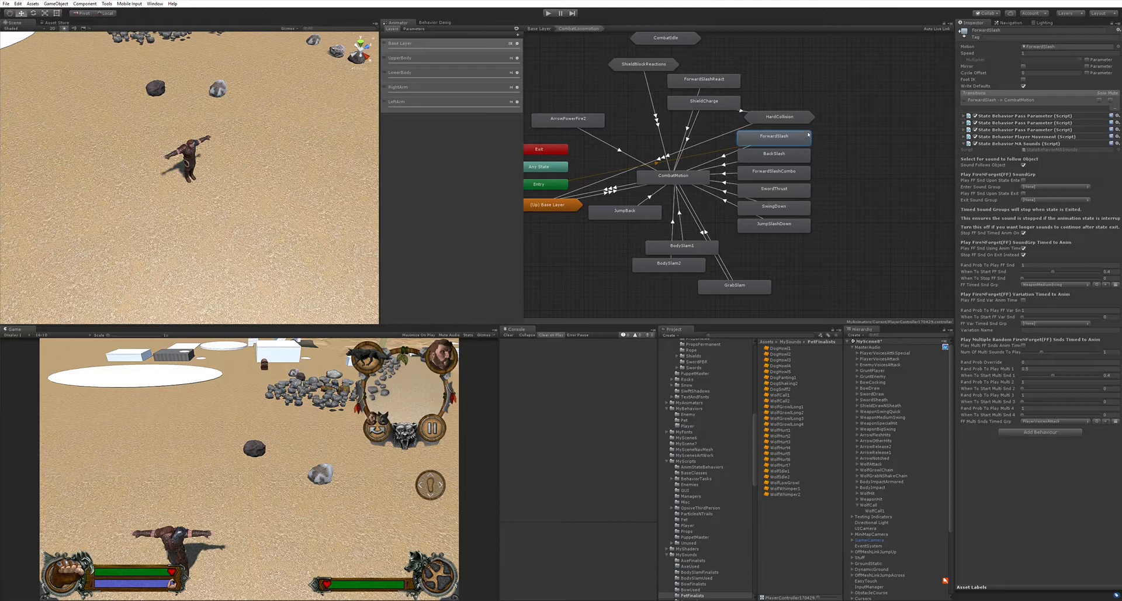
{"action": "left_click", "coordinate": [779, 155]}
{"action": "left_click", "coordinate": [779, 135]}
{"action": "left_click", "coordinate": [784, 151]}
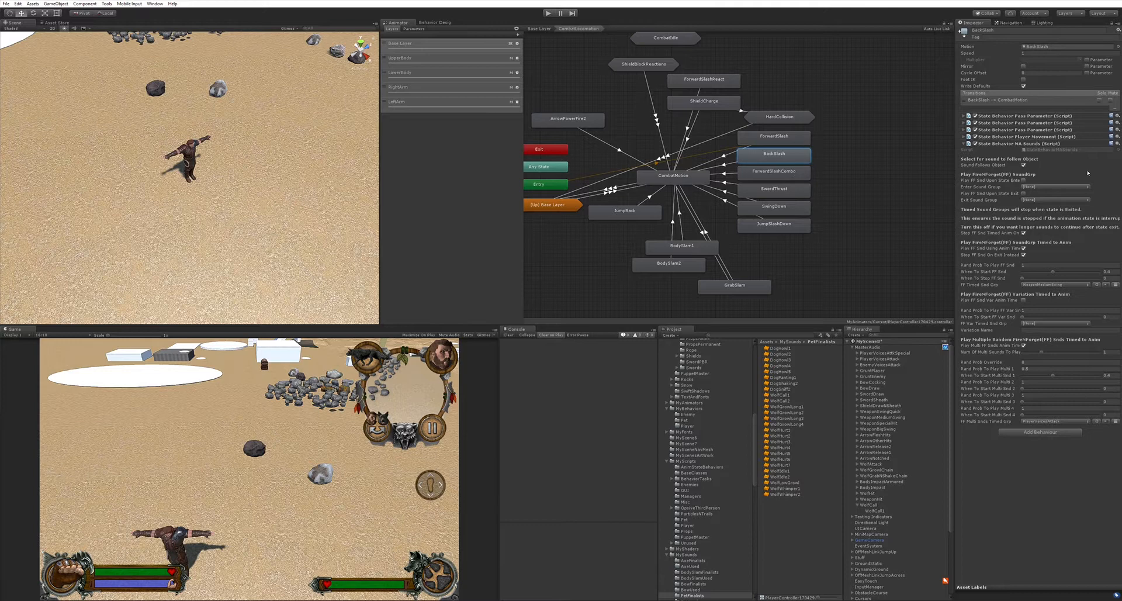
{"action": "left_click", "coordinate": [798, 138]}
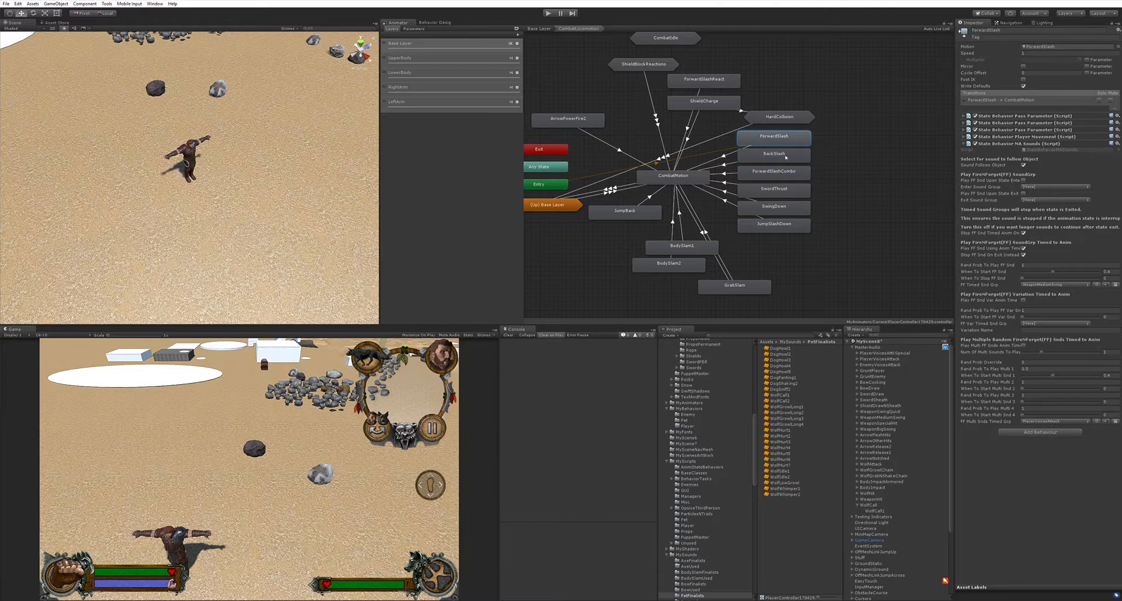
{"action": "left_click", "coordinate": [786, 154]}
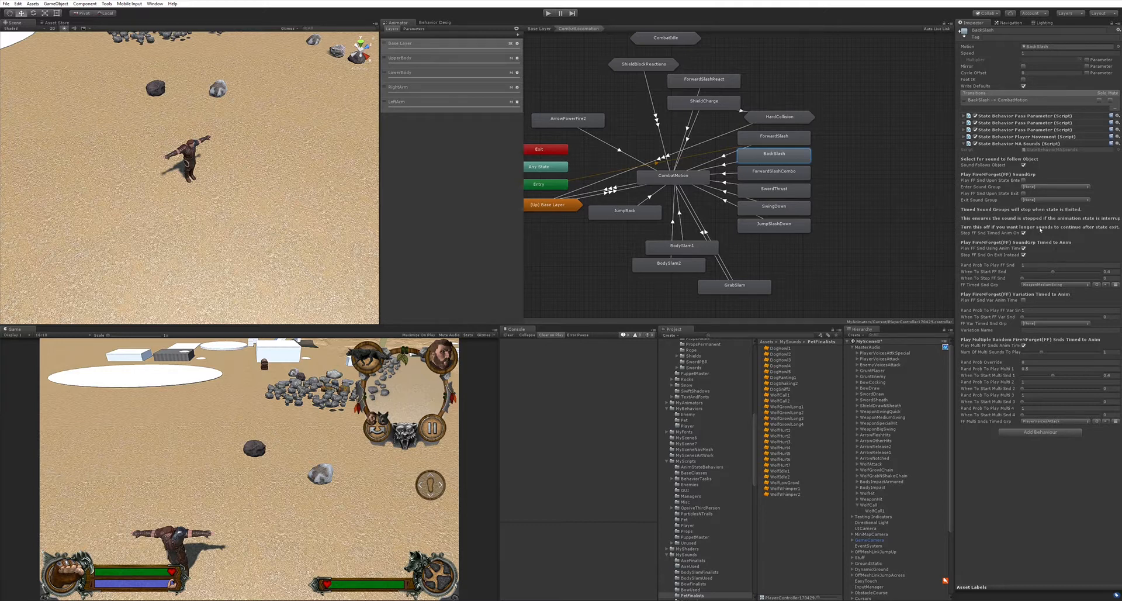
{"action": "left_click", "coordinate": [762, 135]}
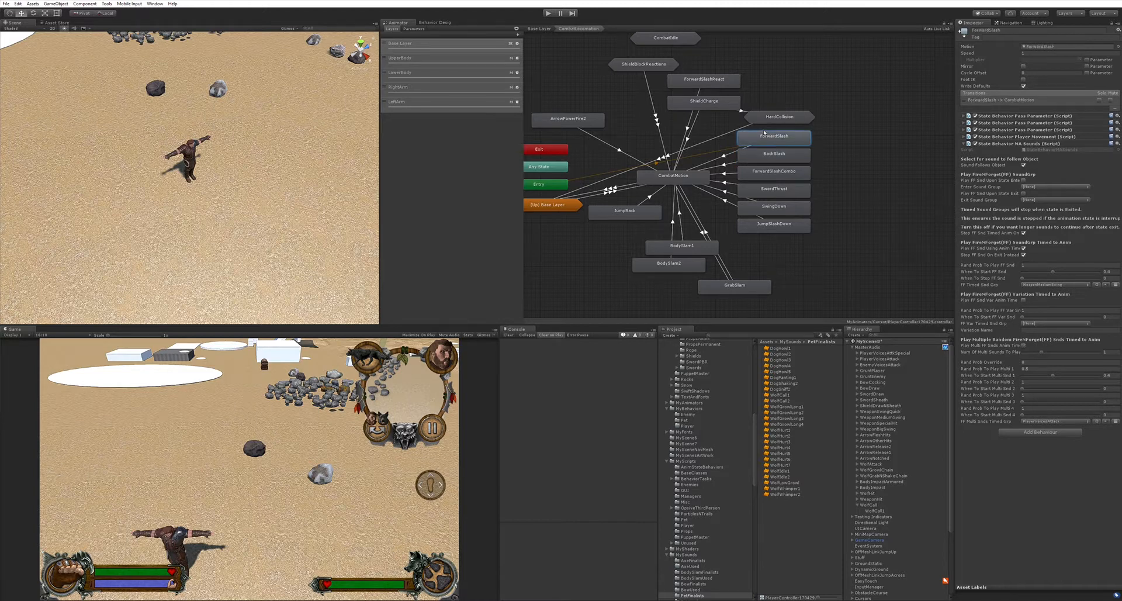
- Examine the behaviors on the BackSlash, ForwardSlashCombo and SwordThrust states, ending on ForwardSlash with State Behavior MA Sounds expanded
{"action": "left_click", "coordinate": [767, 156]}
{"action": "left_click", "coordinate": [768, 170]}
{"action": "left_click", "coordinate": [773, 155]}
{"action": "left_click", "coordinate": [779, 136]}
{"action": "left_click", "coordinate": [963, 143]}
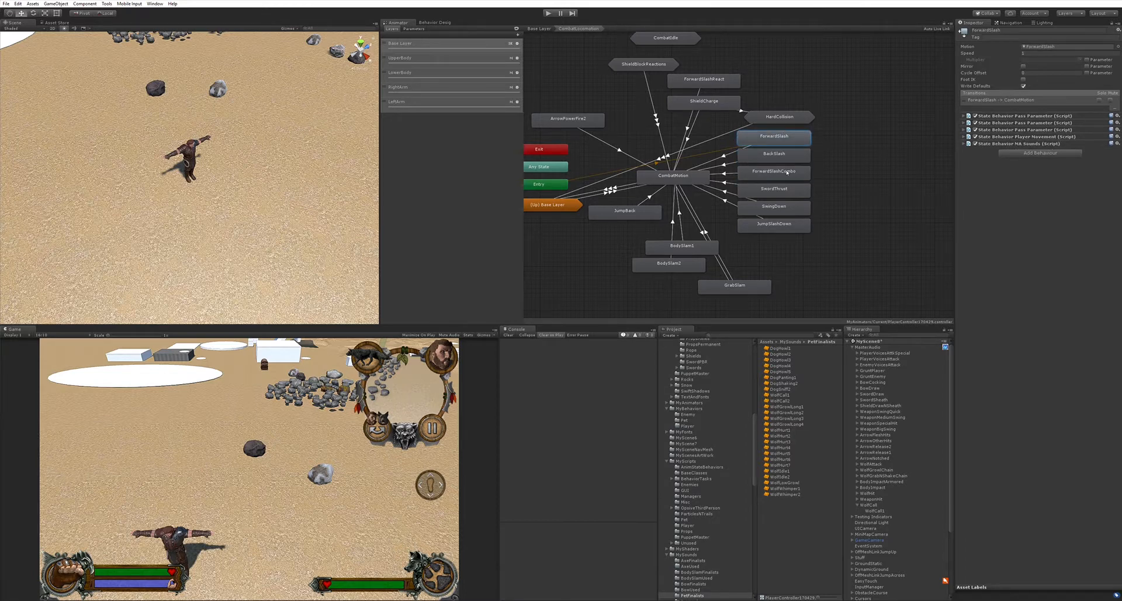
{"action": "left_click", "coordinate": [787, 172]}
{"action": "left_click", "coordinate": [783, 192]}
{"action": "left_click", "coordinate": [781, 134]}
{"action": "left_click", "coordinate": [963, 143]}
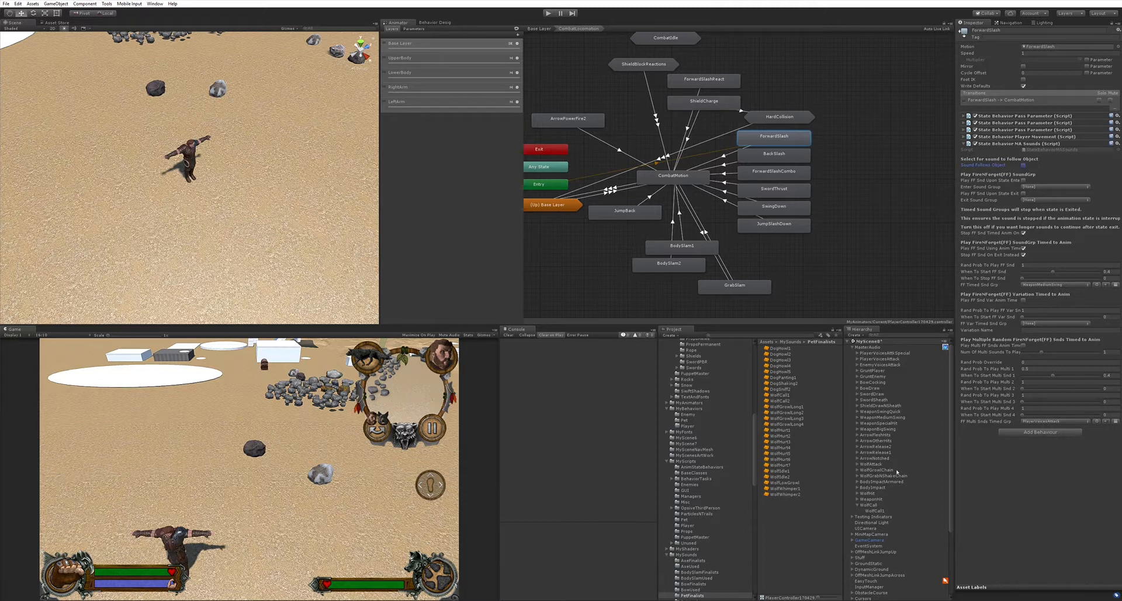
- View the WeaponMediumSwing sound group and its swing variations, collapse it, and reselect the ForwardSlash state
{"action": "left_click", "coordinate": [881, 416]}
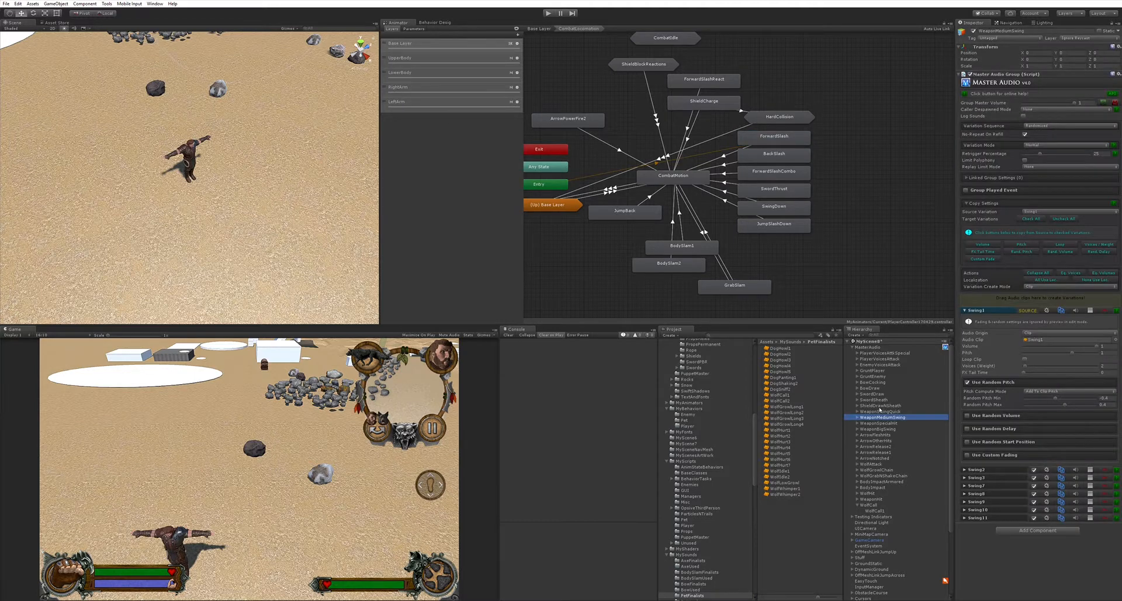
{"action": "key", "text": "Right"}
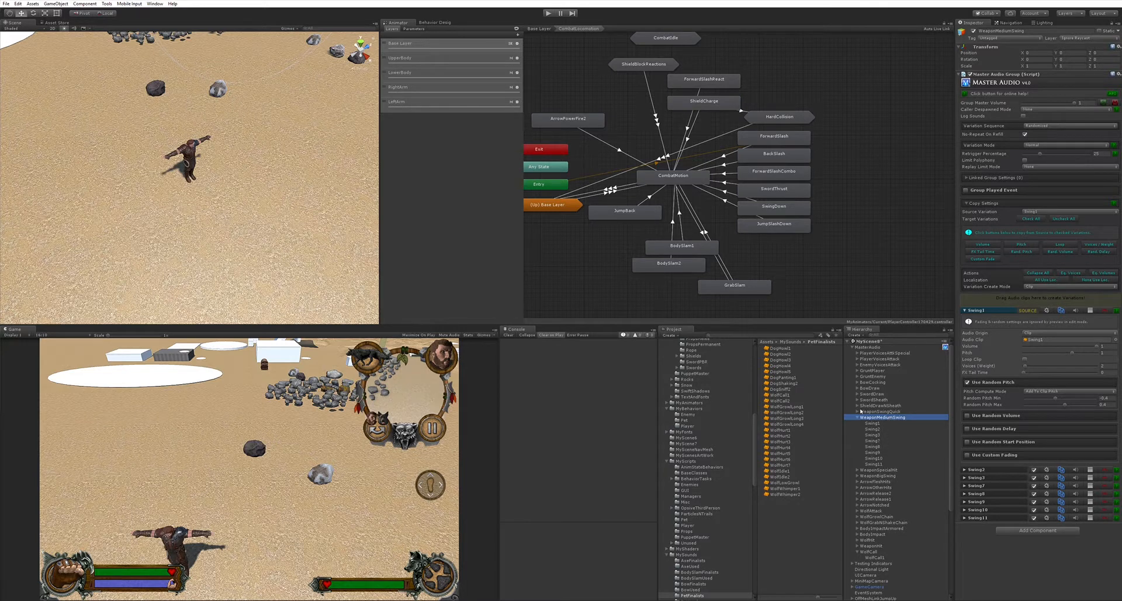
{"action": "key", "text": "Left"}
{"action": "left_click", "coordinate": [792, 131]}
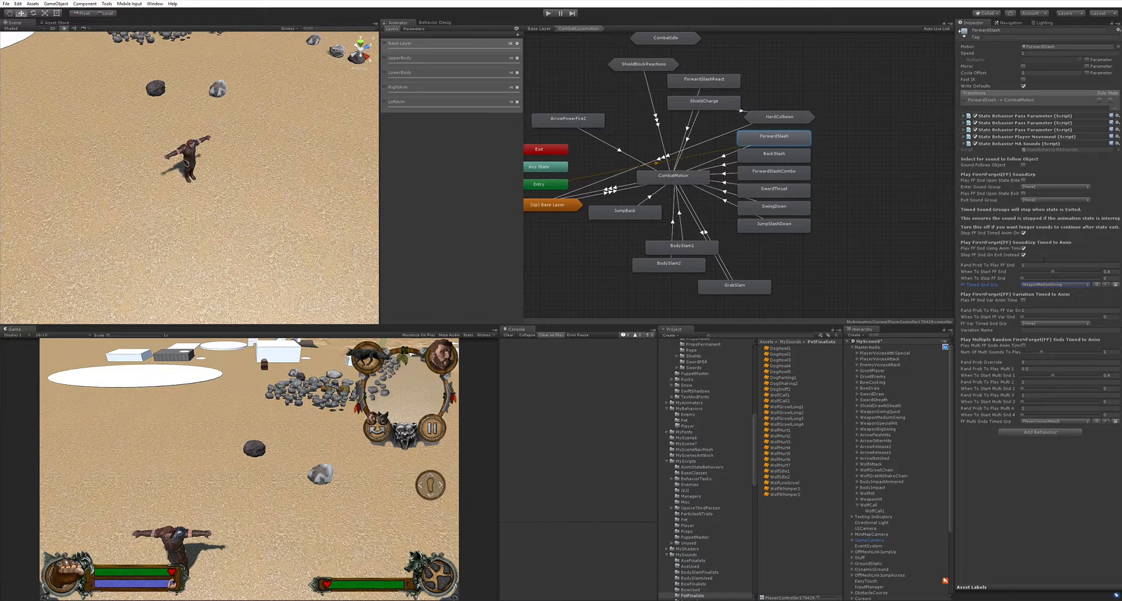
- Run the game, equip the sword and shield, perform forward slash attacks to test the state's sounds, and stop play mode
{"action": "left_click", "coordinate": [1024, 345]}
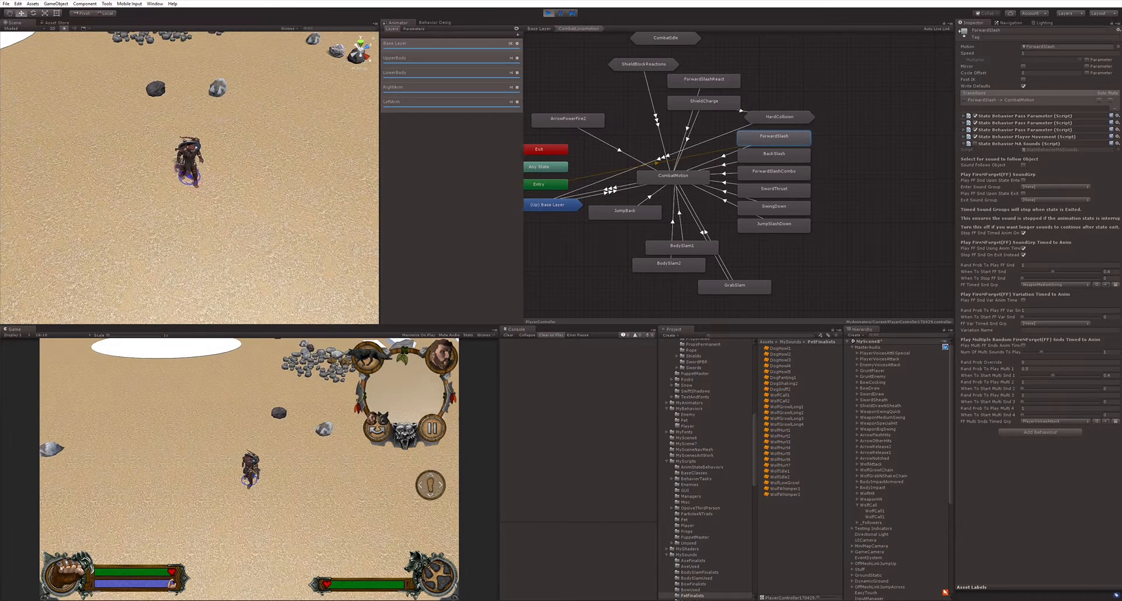
{"action": "left_click", "coordinate": [61, 566]}
{"action": "left_click", "coordinate": [116, 544]}
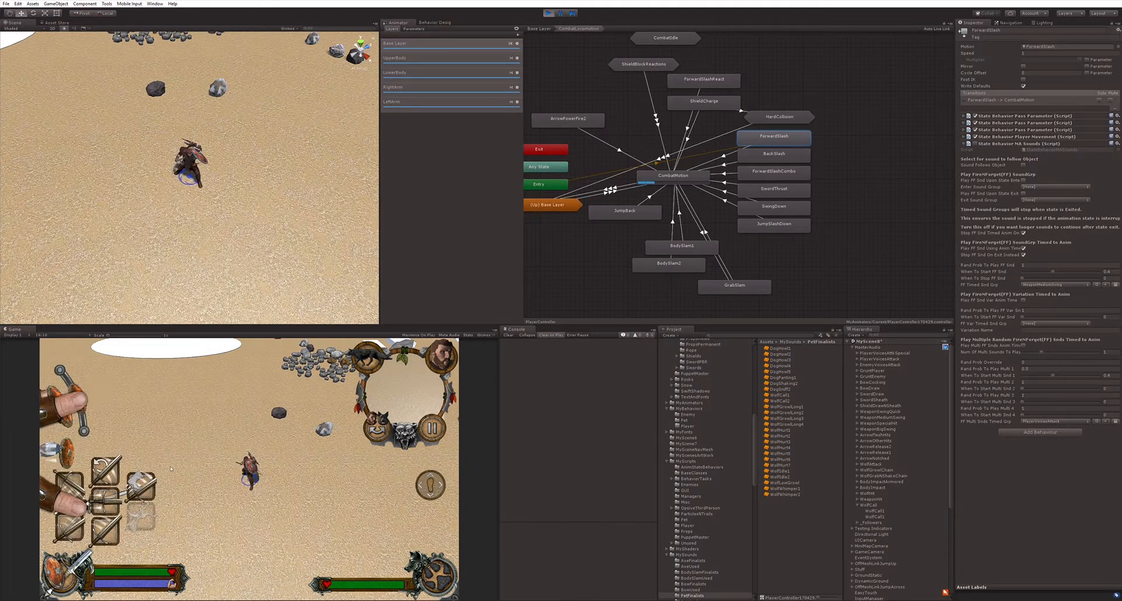
{"action": "left_click", "coordinate": [69, 481]}
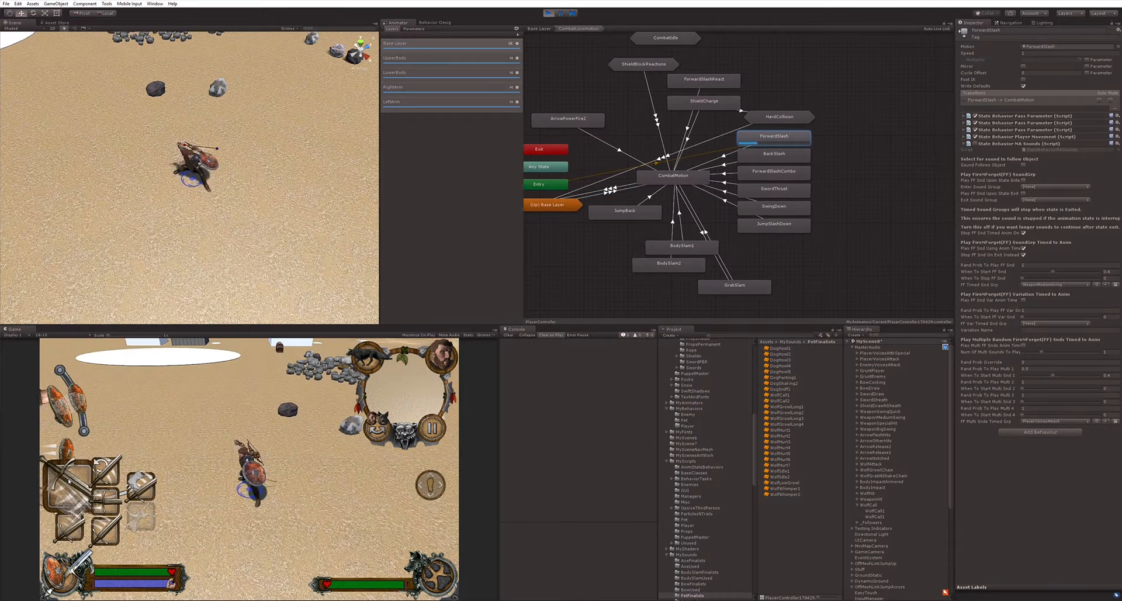
{"action": "left_click", "coordinate": [69, 480]}
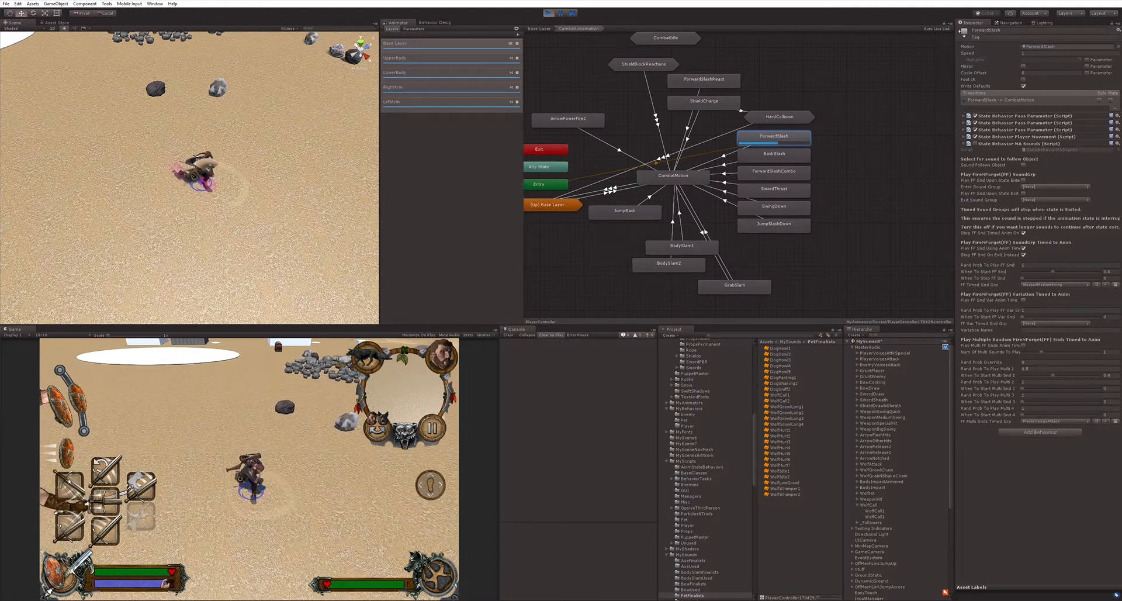
{"action": "left_click", "coordinate": [549, 13]}
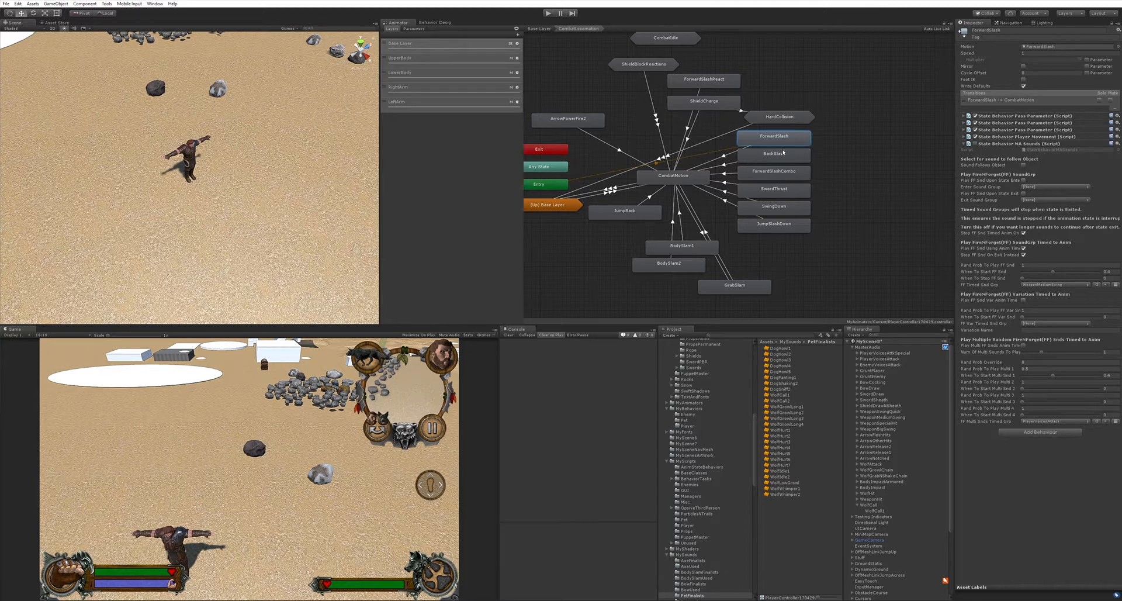
- Add a second State Behavior MA Sounds script to the ForwardSlash state, look through its fields, and remove it again
{"action": "double_click", "coordinate": [783, 137]}
{"action": "left_click", "coordinate": [783, 137]}
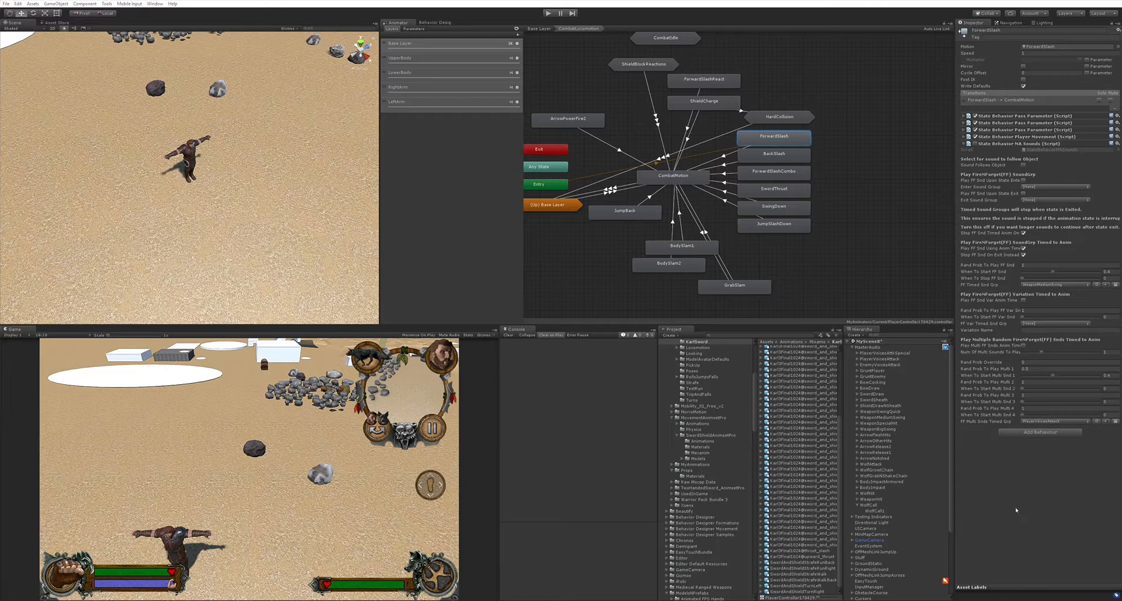
{"action": "left_click", "coordinate": [1036, 472]}
{"action": "scroll", "coordinate": [1036, 458], "scroll_direction": "down", "scroll_amount": 5}
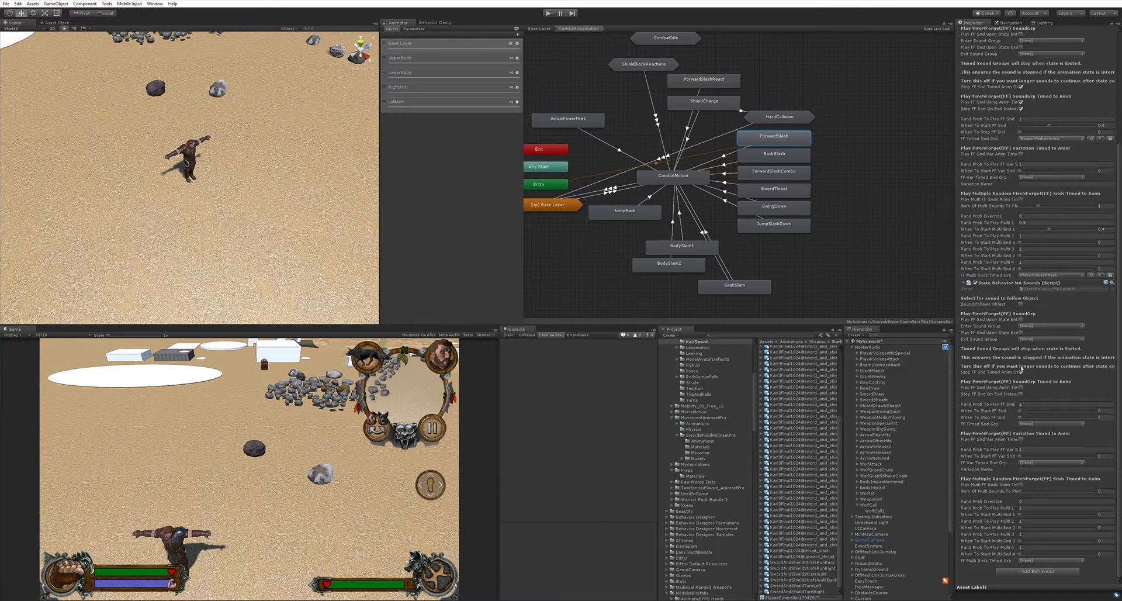
{"action": "scroll", "coordinate": [1020, 368], "scroll_direction": "up", "scroll_amount": 5}
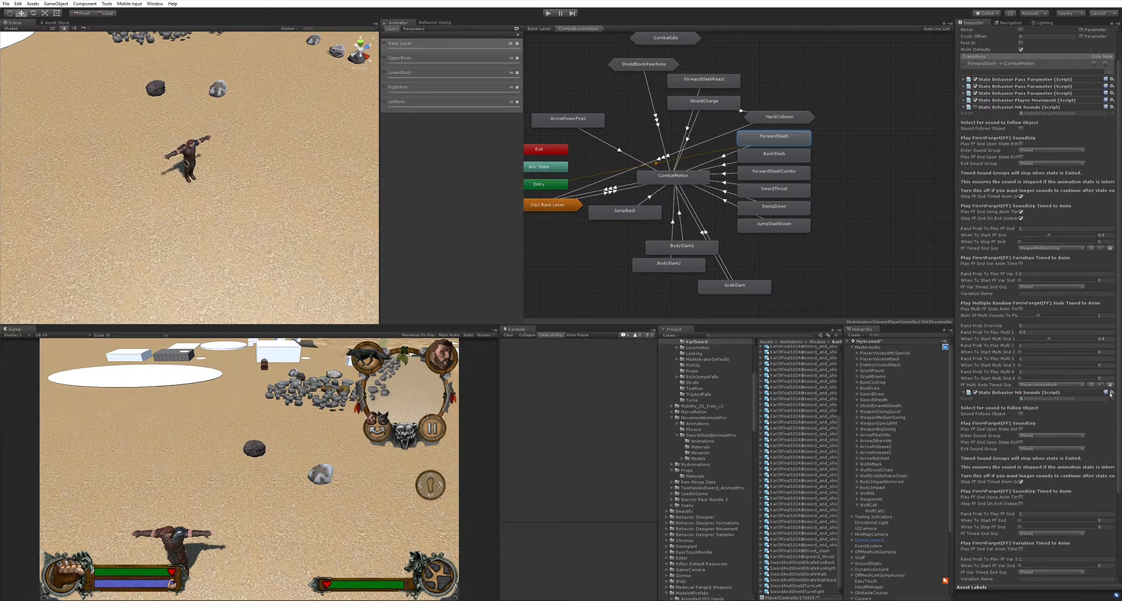
{"action": "scroll", "coordinate": [1104, 412], "scroll_direction": "up", "scroll_amount": 2}
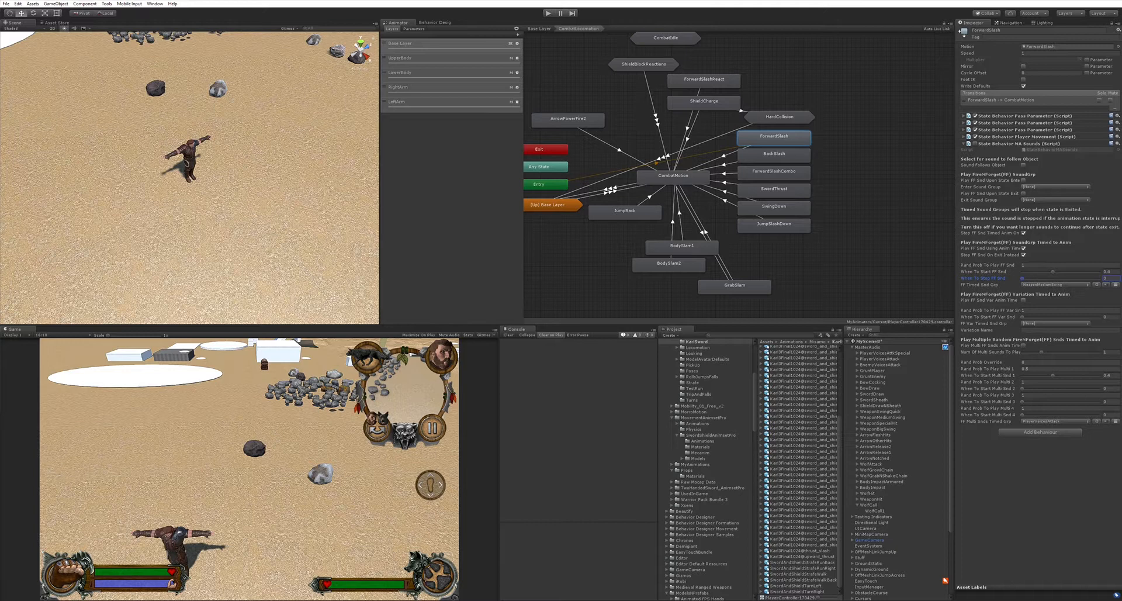
- Play the scene again, trigger the ForwardSlash attack a few times to hear its timed swing sound, and exit play mode
{"action": "left_click", "coordinate": [548, 8]}
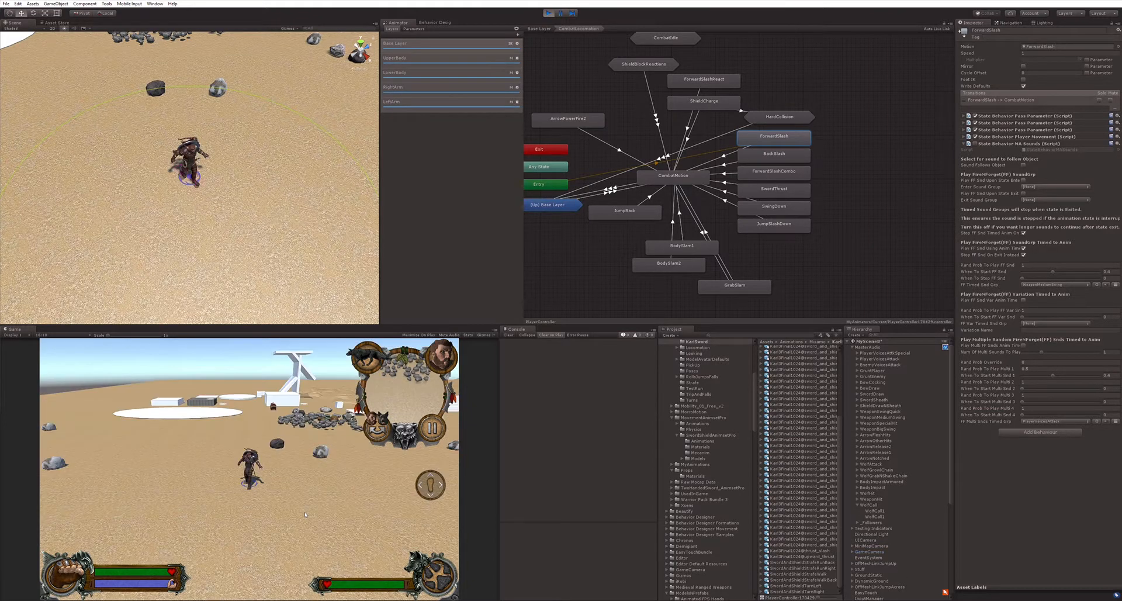
{"action": "left_click", "coordinate": [106, 535]}
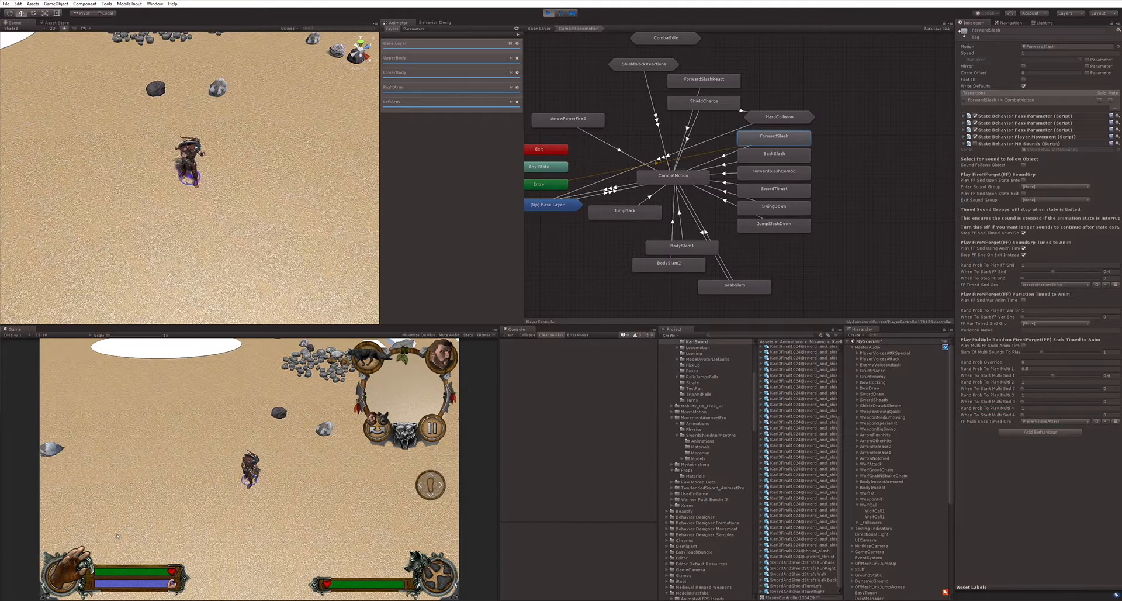
{"action": "left_click", "coordinate": [73, 478]}
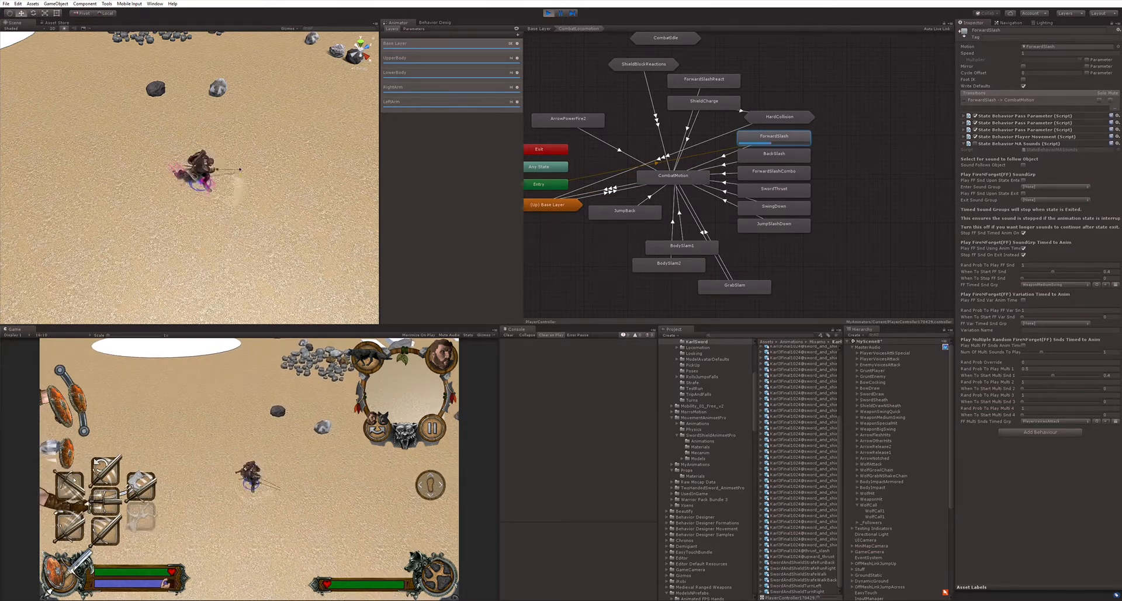
{"action": "left_click", "coordinate": [74, 480]}
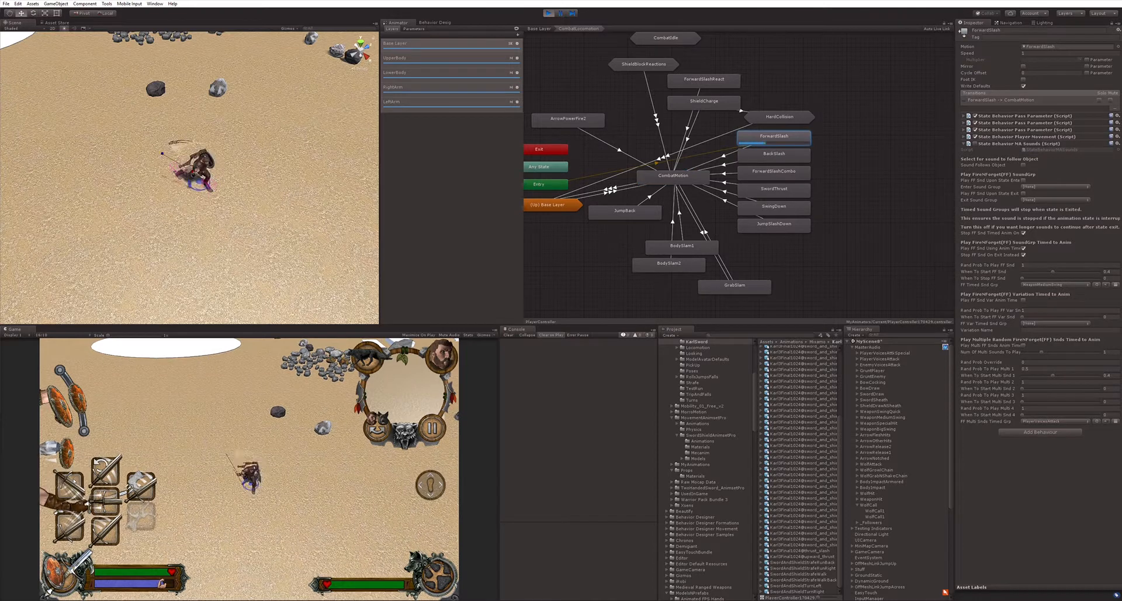
{"action": "left_click", "coordinate": [73, 481]}
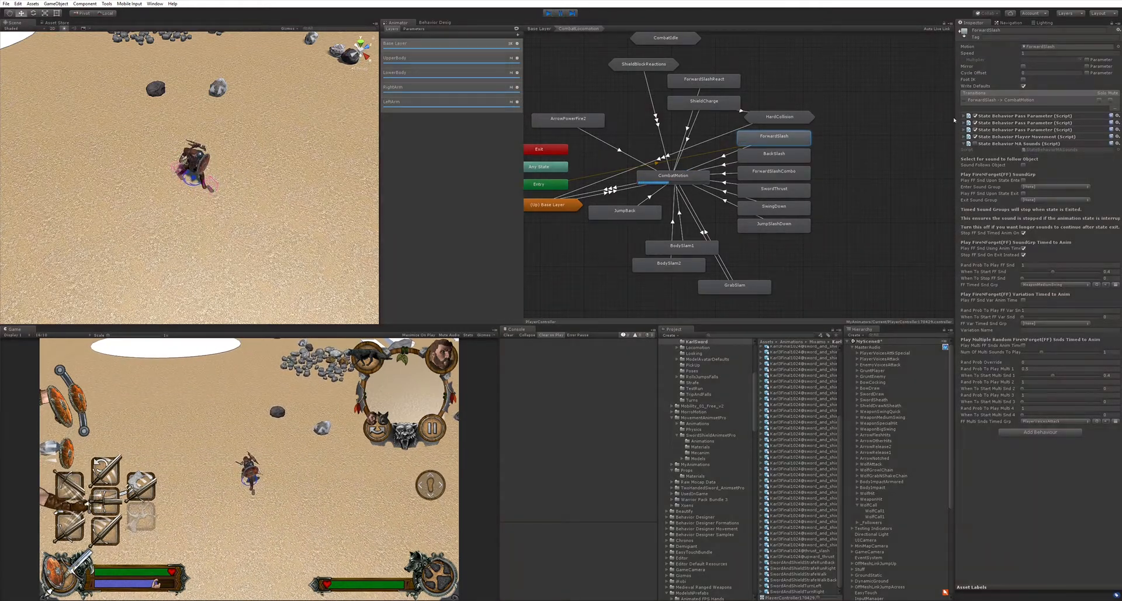
{"action": "left_click", "coordinate": [547, 13]}
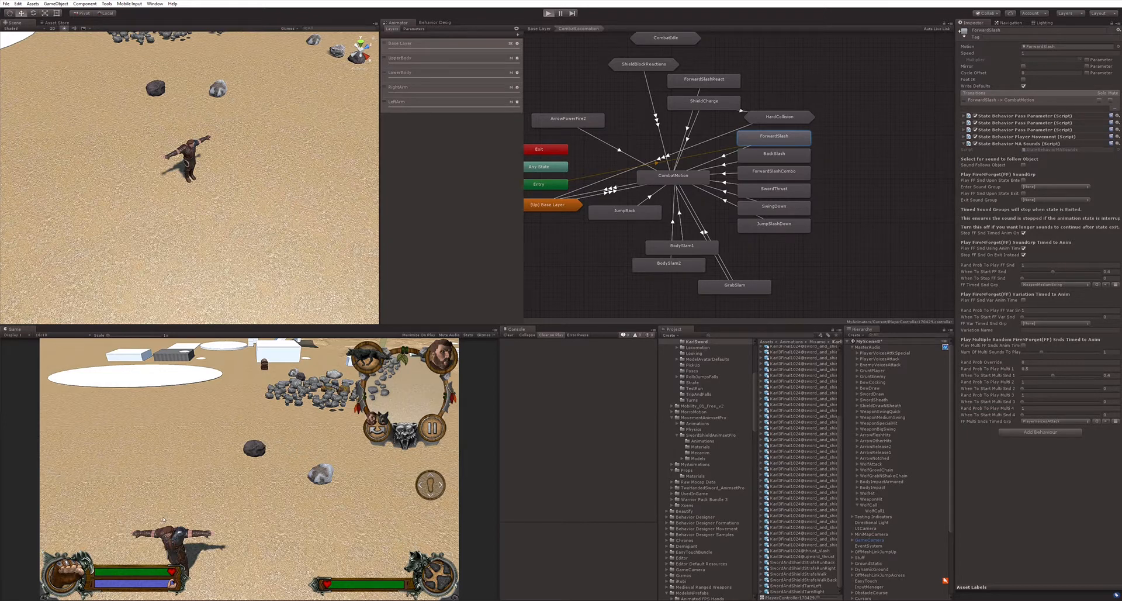
- Rerun the game, equip the sword and shield, and repeat the ForwardSlash attack many times to check its sound playback
{"action": "left_click", "coordinate": [70, 574]}
{"action": "left_click", "coordinate": [108, 546]}
{"action": "left_click", "coordinate": [70, 479]}
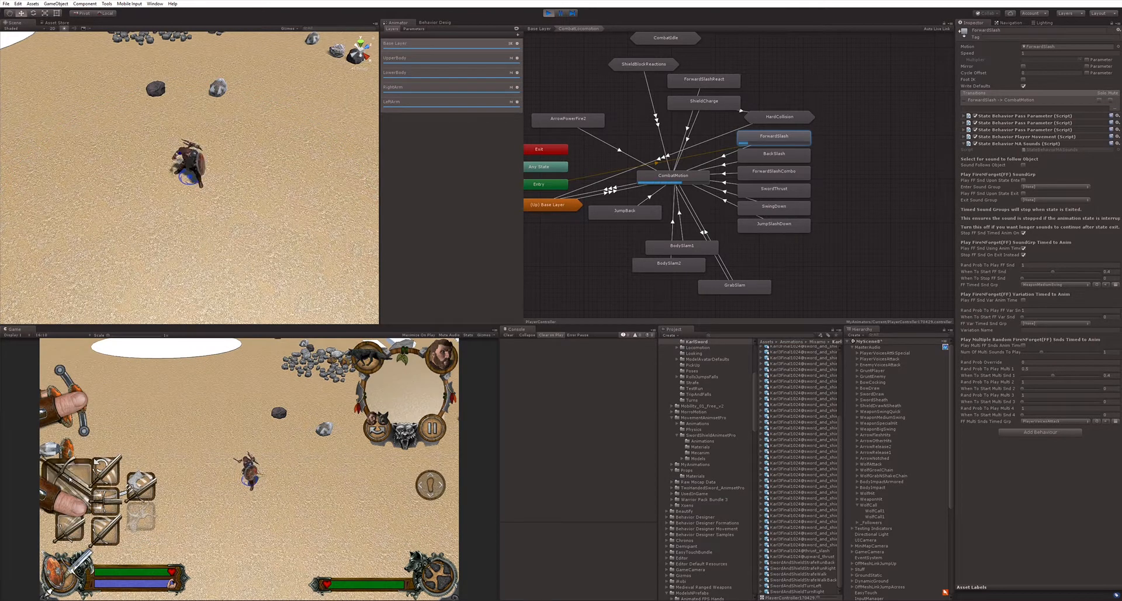
{"action": "left_click", "coordinate": [70, 479]}
{"action": "left_click", "coordinate": [70, 477]}
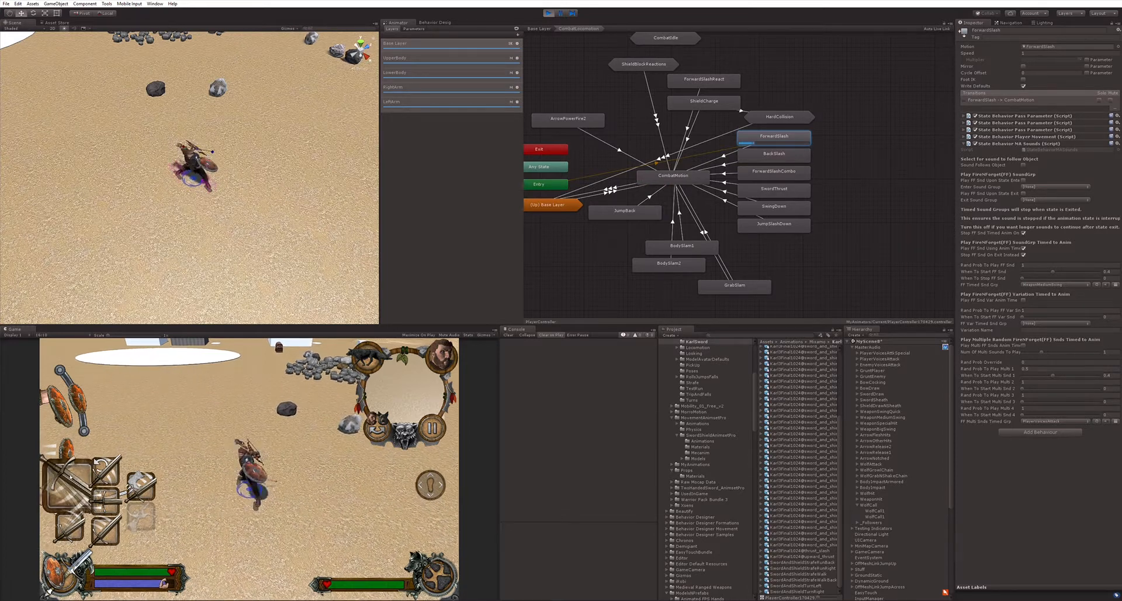
{"action": "left_click", "coordinate": [70, 477]}
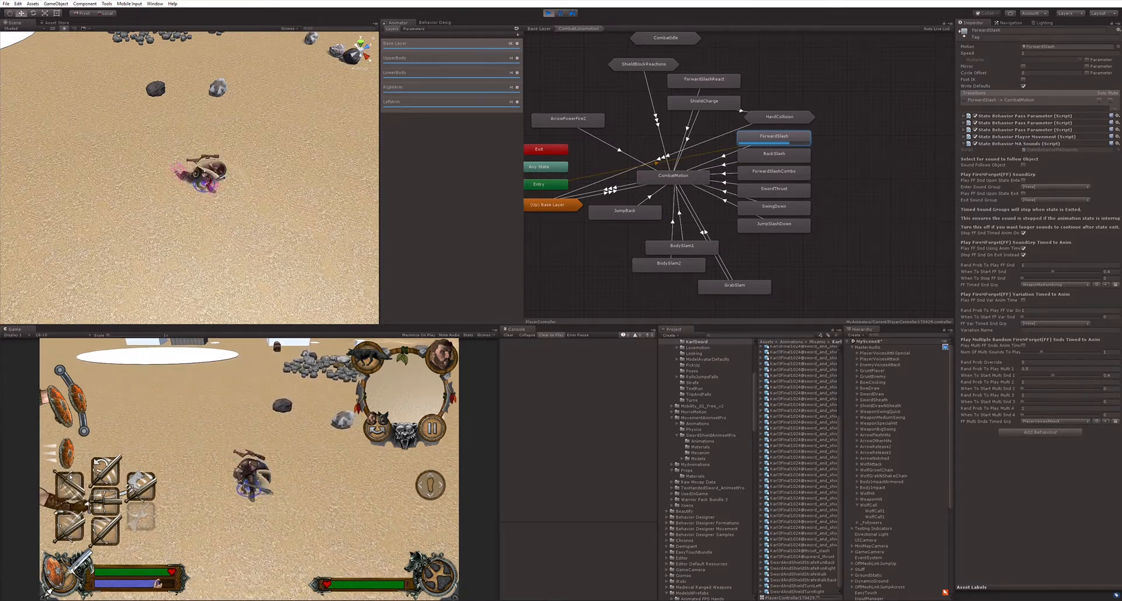
{"action": "left_click", "coordinate": [70, 477]}
{"action": "left_click", "coordinate": [70, 477]}
{"action": "left_click", "coordinate": [70, 477]}
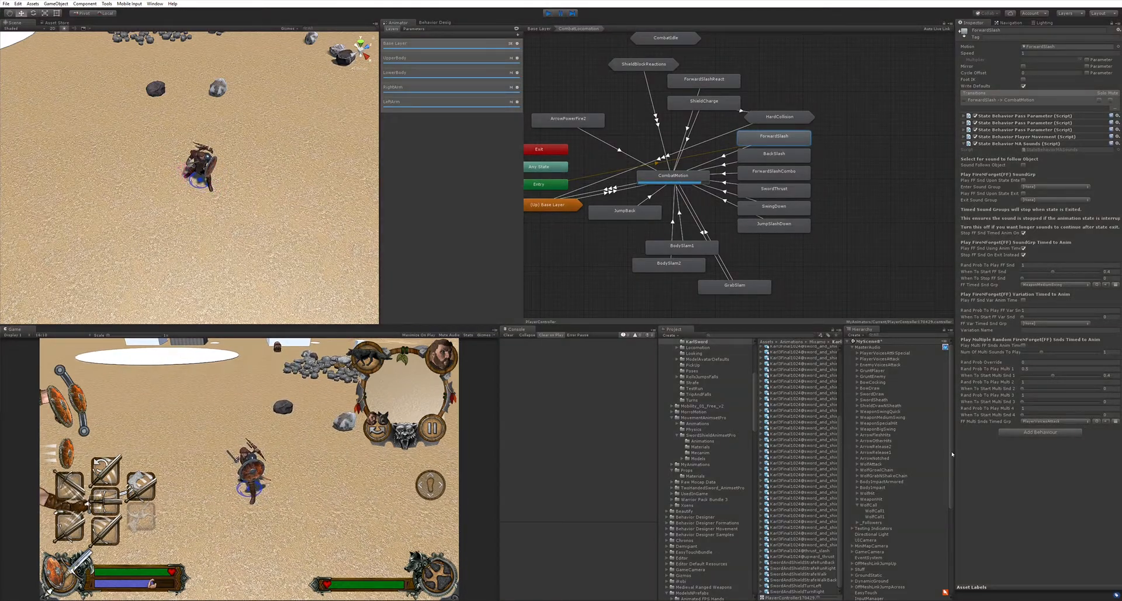
- Exit play mode and inspect the WeaponMediumSwing sound group's variations and random pitch settings
{"action": "key", "text": "ctrl+p"}
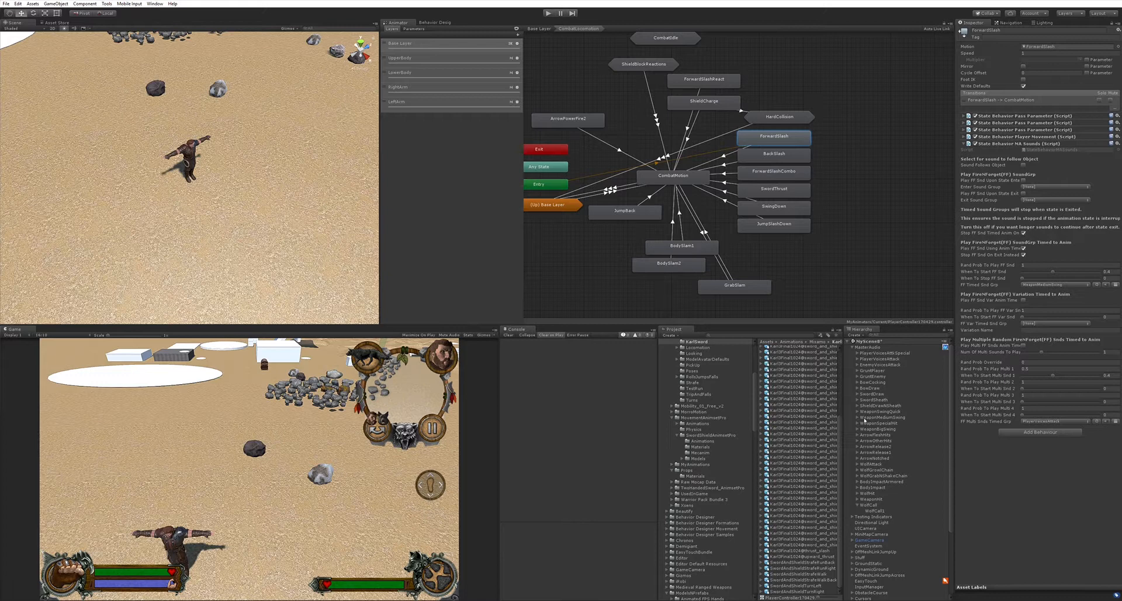
{"action": "left_click", "coordinate": [856, 416]}
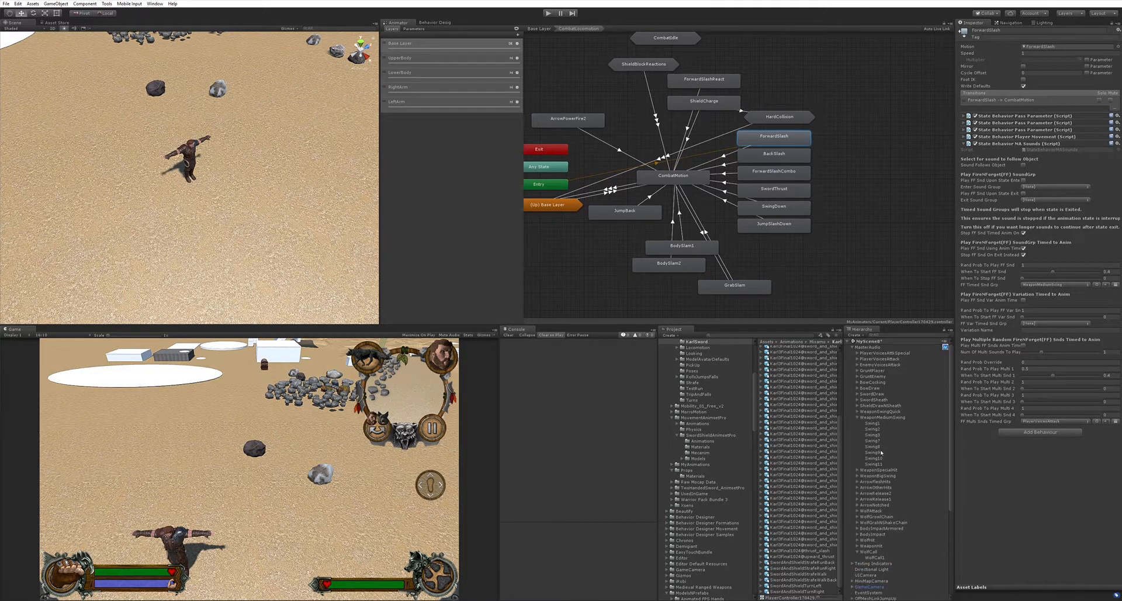
{"action": "left_click", "coordinate": [887, 417]}
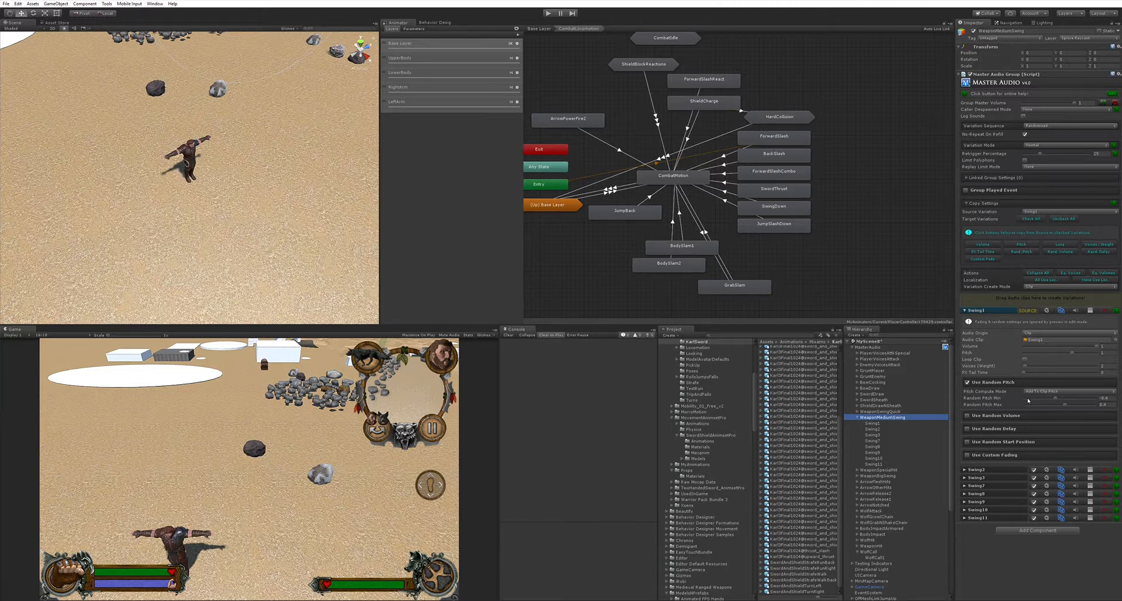
- Set the ForwardSlash state's When To Start FF Snd time to about 0.168 in its MA Sounds behavior
{"action": "left_click", "coordinate": [779, 134]}
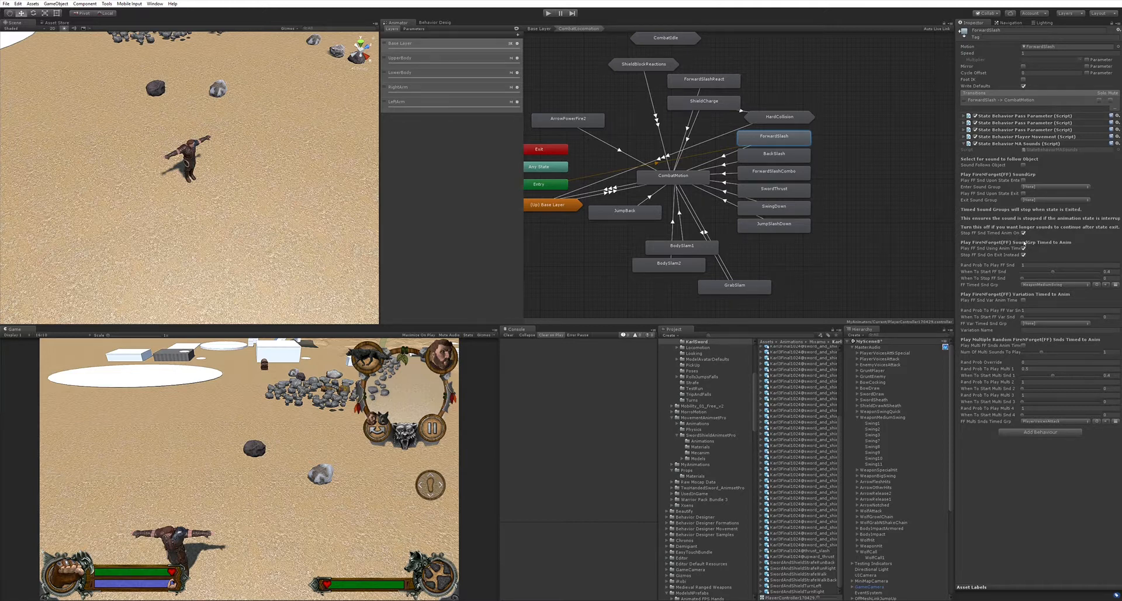
{"action": "left_click", "coordinate": [1052, 271]}
{"action": "left_click_drag", "start_coordinate": [1028, 269], "coordinate": [1033, 268]}
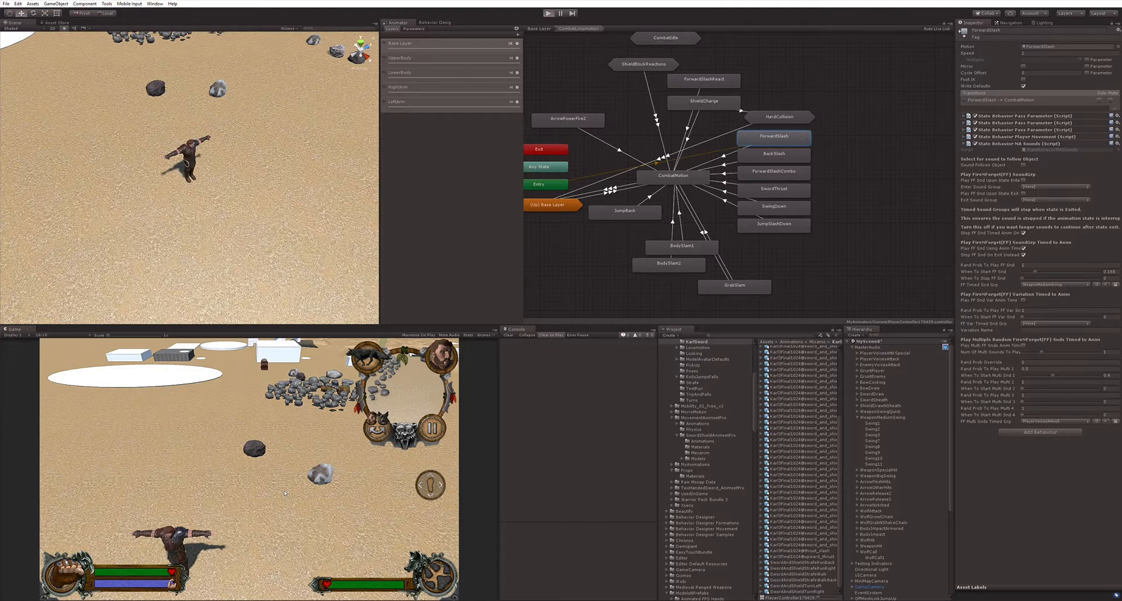
- Run the game, equip the sword and shield, test the ForwardSlash attack with the earlier sound start, and exit play mode
{"action": "left_click", "coordinate": [60, 564]}
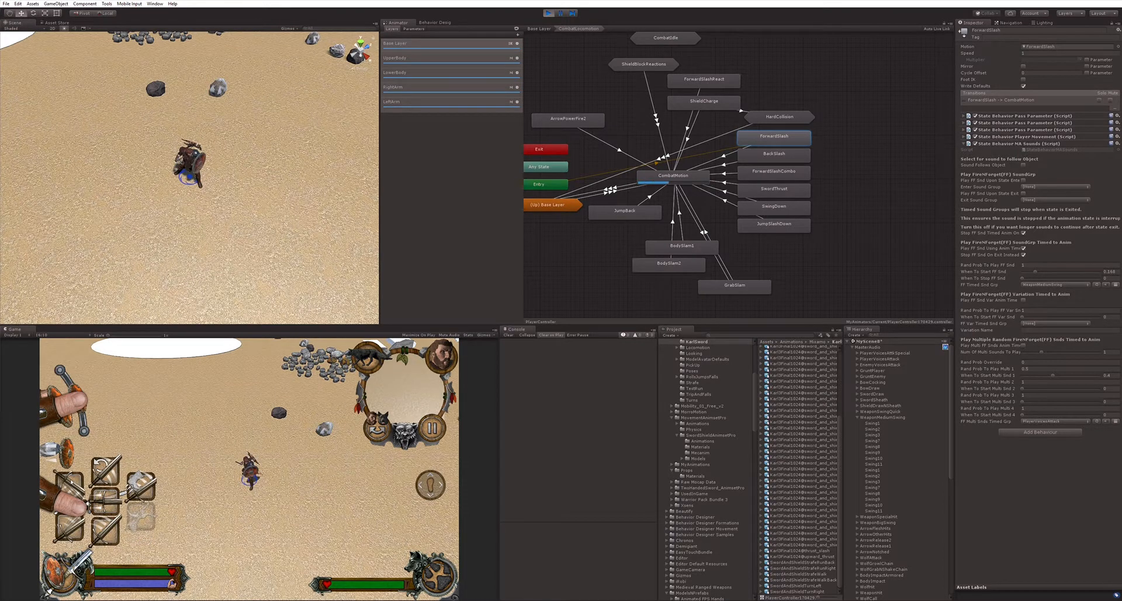
{"action": "left_click", "coordinate": [72, 482]}
{"action": "left_click", "coordinate": [71, 482]}
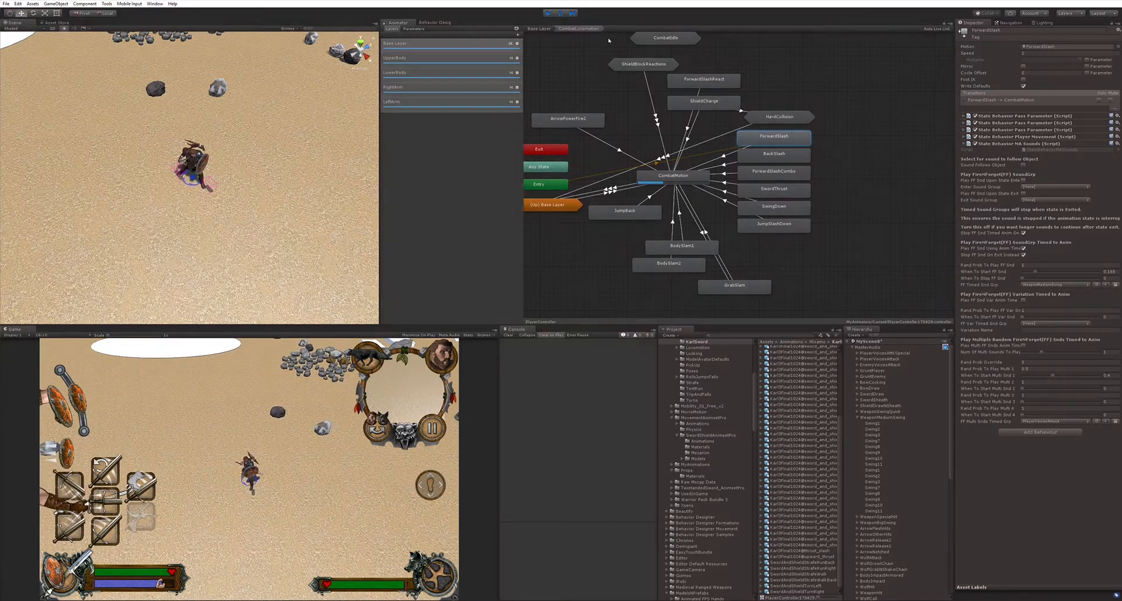
{"action": "left_click", "coordinate": [548, 14]}
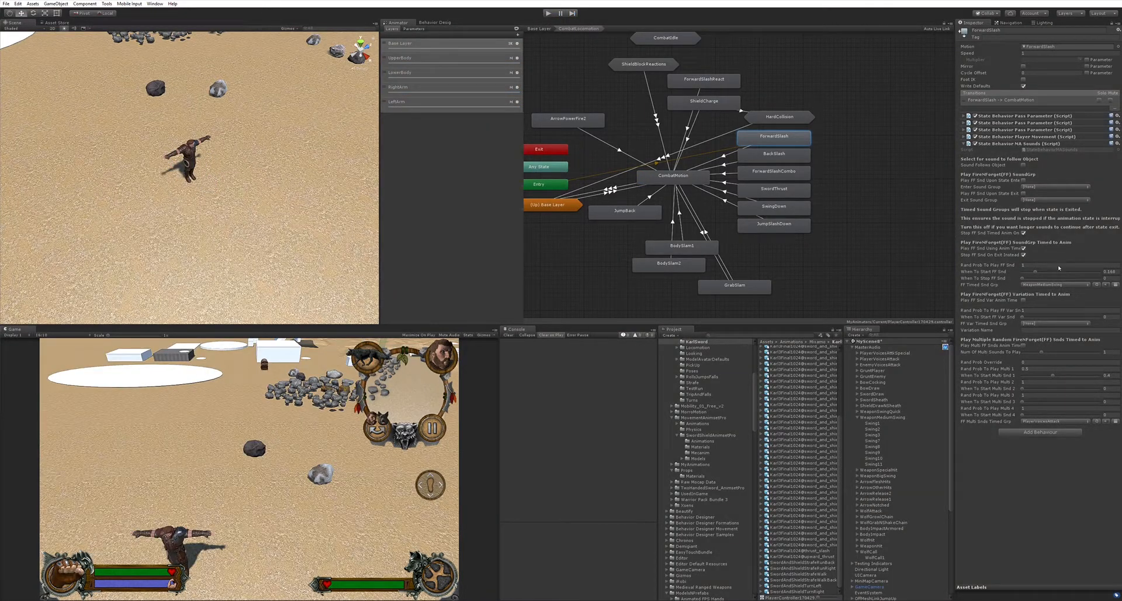
- Set ForwardSlash's timed sound start to 0.4, raise its stop time to about 0.84, and disable stopping on exit instead
{"action": "left_click_drag", "start_coordinate": [1035, 265], "coordinate": [1052, 265]}
{"action": "left_click", "coordinate": [1110, 272]}
{"action": "key", "text": "BackSpace"}
{"action": "key", "text": "Tab"}
{"action": "left_click_drag", "start_coordinate": [1061, 275], "coordinate": [1059, 274]}
{"action": "left_click", "coordinate": [1024, 253]}
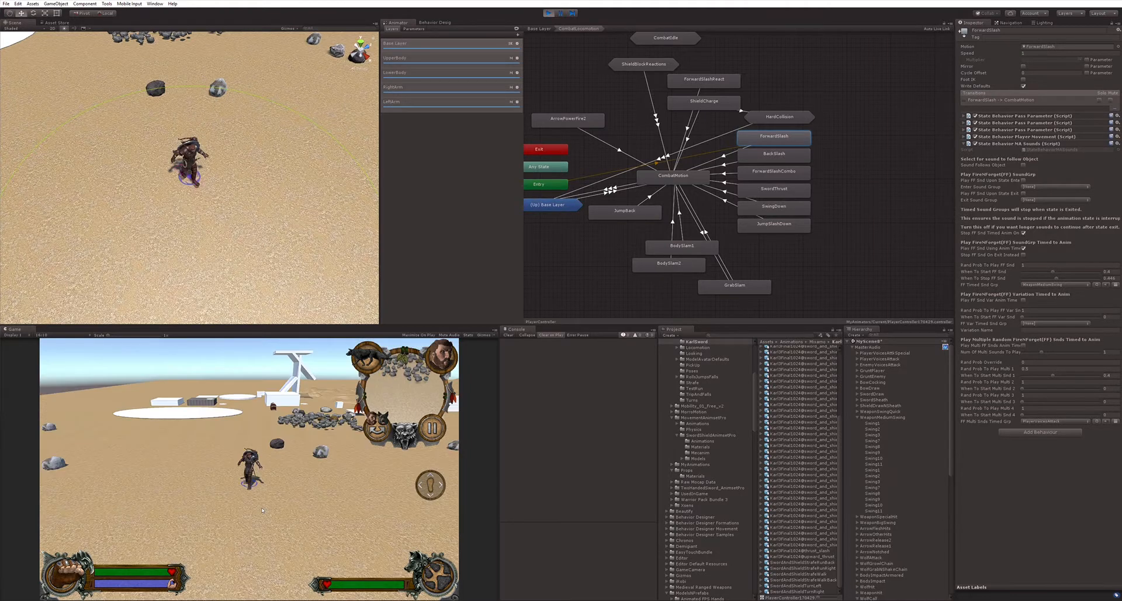
- Test ForwardSlash in the game with the sword and shield to hear the timed sound stop, and end play mode
{"action": "left_click", "coordinate": [111, 543]}
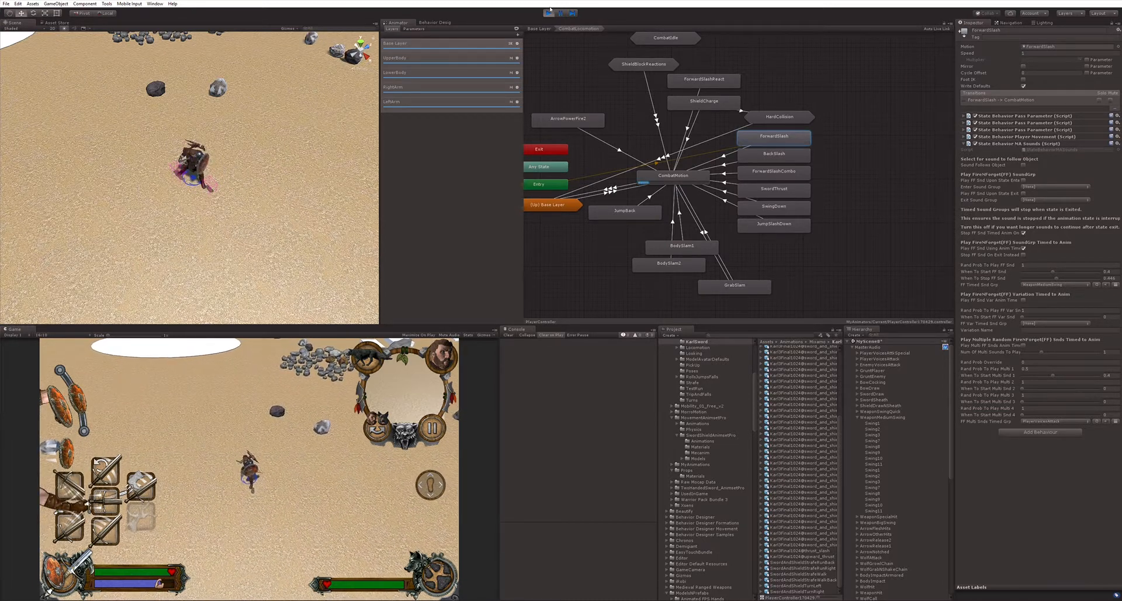
{"action": "key", "text": "ctrl+p"}
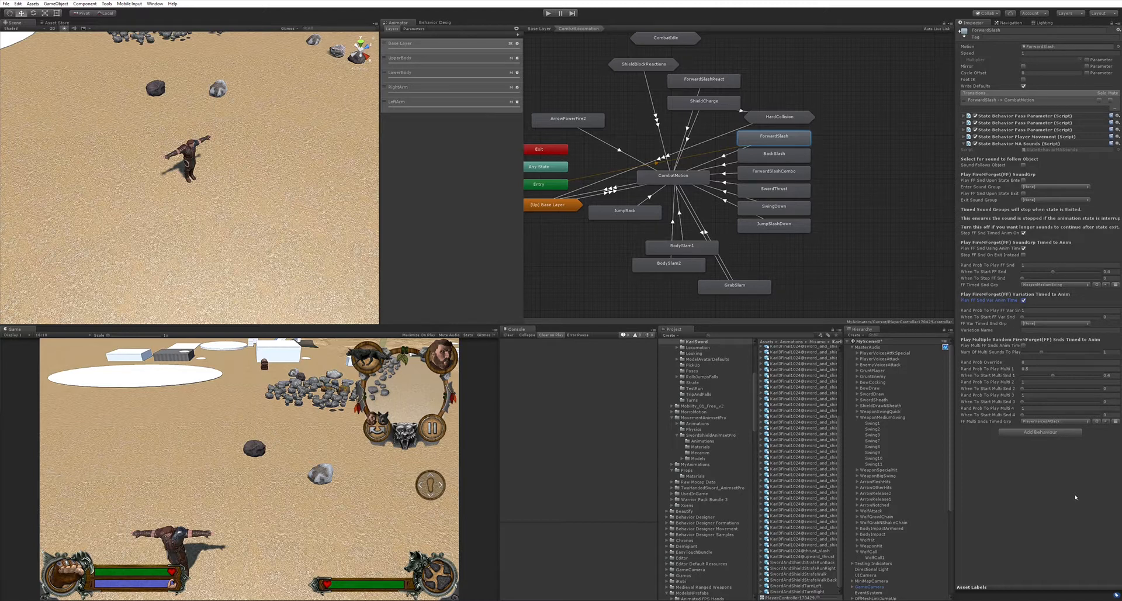
- Examine ForwardSlash's variation timing fields and the WeaponMediumSwing group's variation names
{"action": "left_click", "coordinate": [1032, 316]}
{"action": "left_click", "coordinate": [1033, 329]}
{"action": "left_click_drag", "start_coordinate": [1046, 328], "coordinate": [1005, 315]}
{"action": "key", "text": "BackSpace"}
{"action": "left_click", "coordinate": [884, 416]}
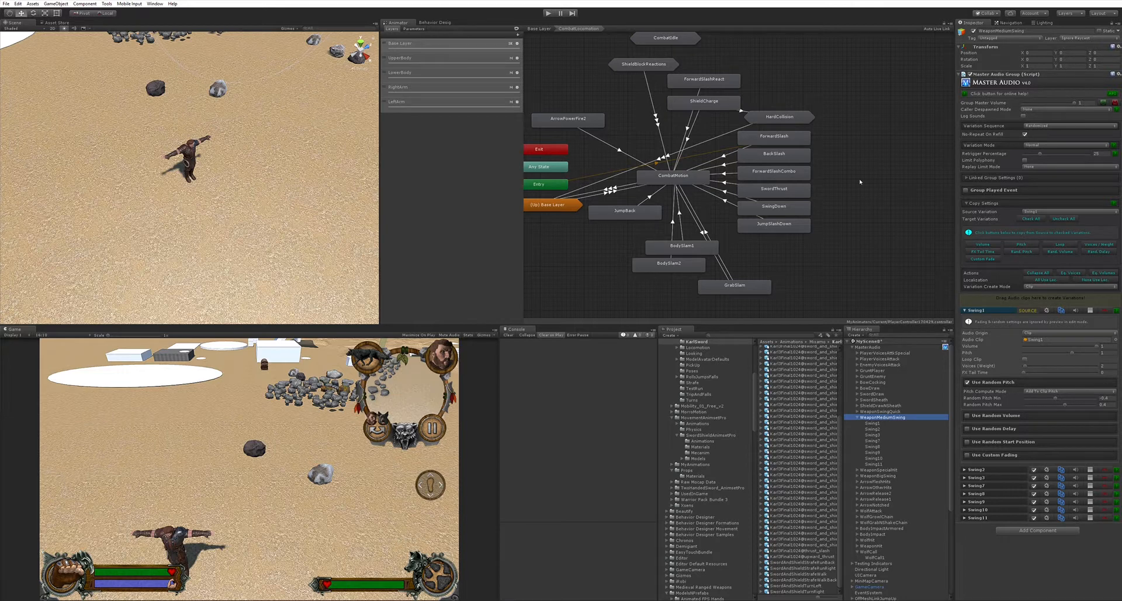
{"action": "left_click", "coordinate": [775, 135]}
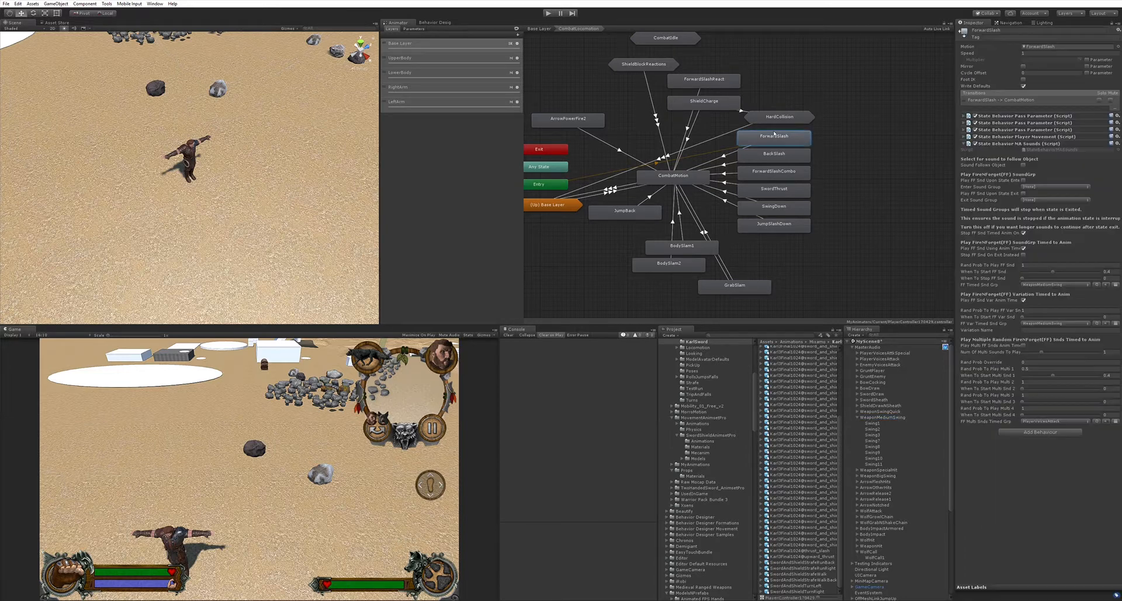
{"action": "left_click", "coordinate": [1035, 313]}
- Review the multiple random sound settings in both MA Sounds scripts on the ForwardSlashCombo state
{"action": "left_click", "coordinate": [762, 168]}
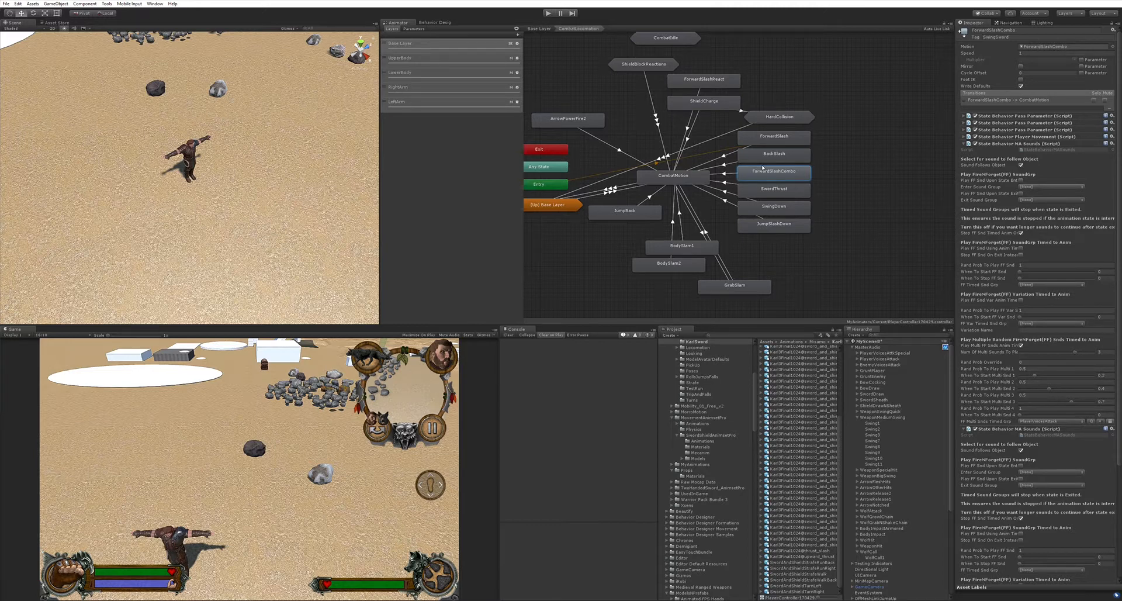
{"action": "scroll", "coordinate": [1017, 408], "scroll_direction": "down", "scroll_amount": 5}
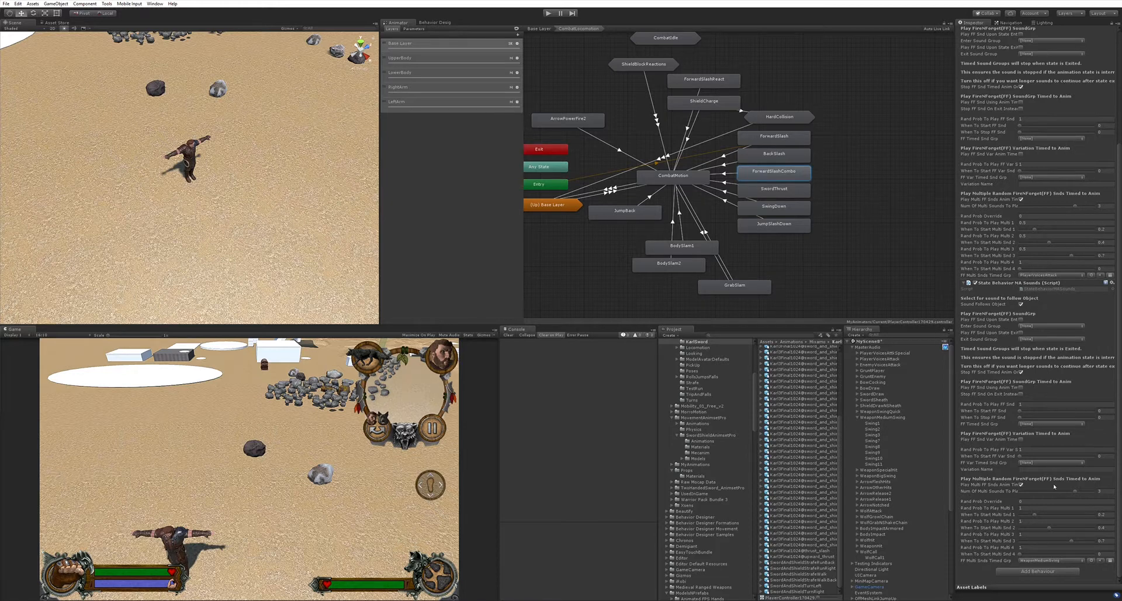
- Enable multiple animation-timed sounds on the ForwardSlash state and set Rand Prob To Play Multi 1 to 1
{"action": "left_click", "coordinate": [774, 136]}
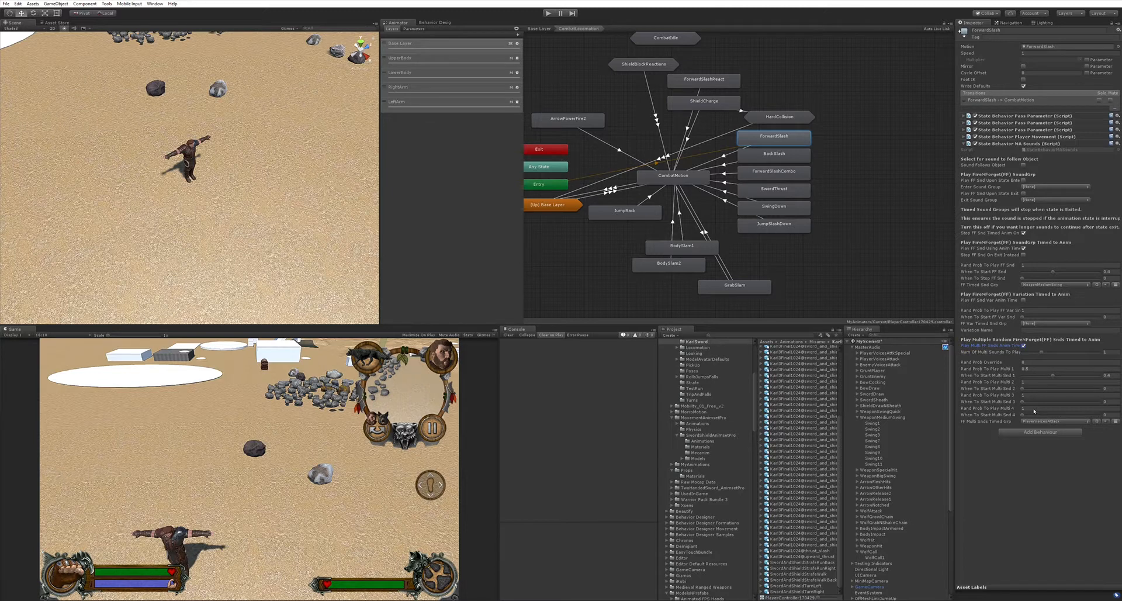
{"action": "left_click", "coordinate": [1035, 366]}
{"action": "type", "text": "1"}
- Play the scene, equip the sword and shield, repeat ForwardSlash attacks to hear the swing and voice sounds, and stop playing
{"action": "left_click", "coordinate": [548, 12]}
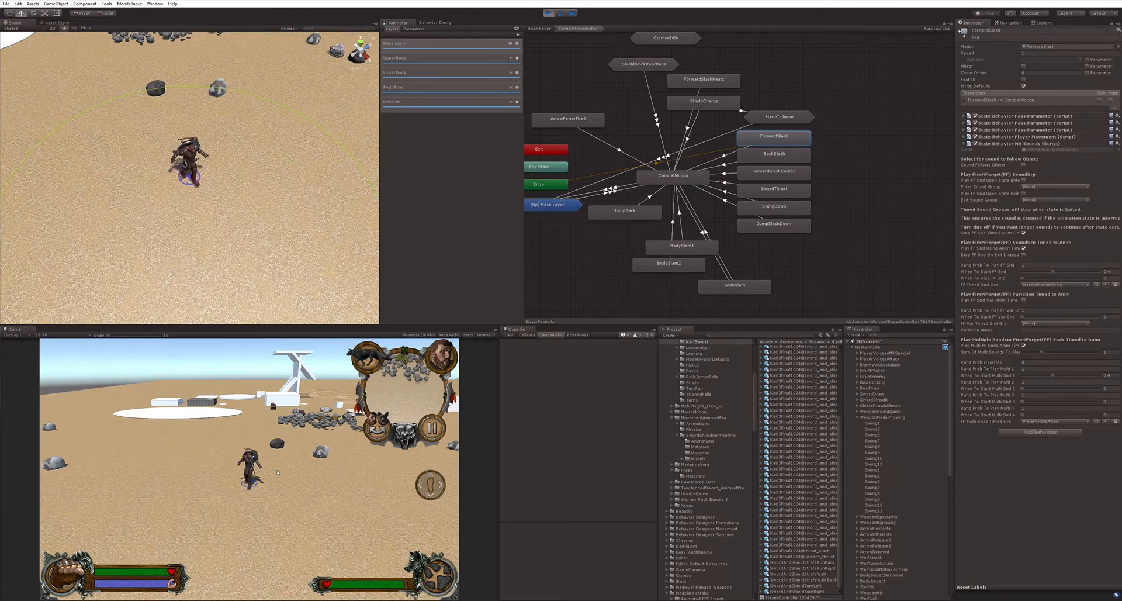
{"action": "left_click", "coordinate": [69, 566]}
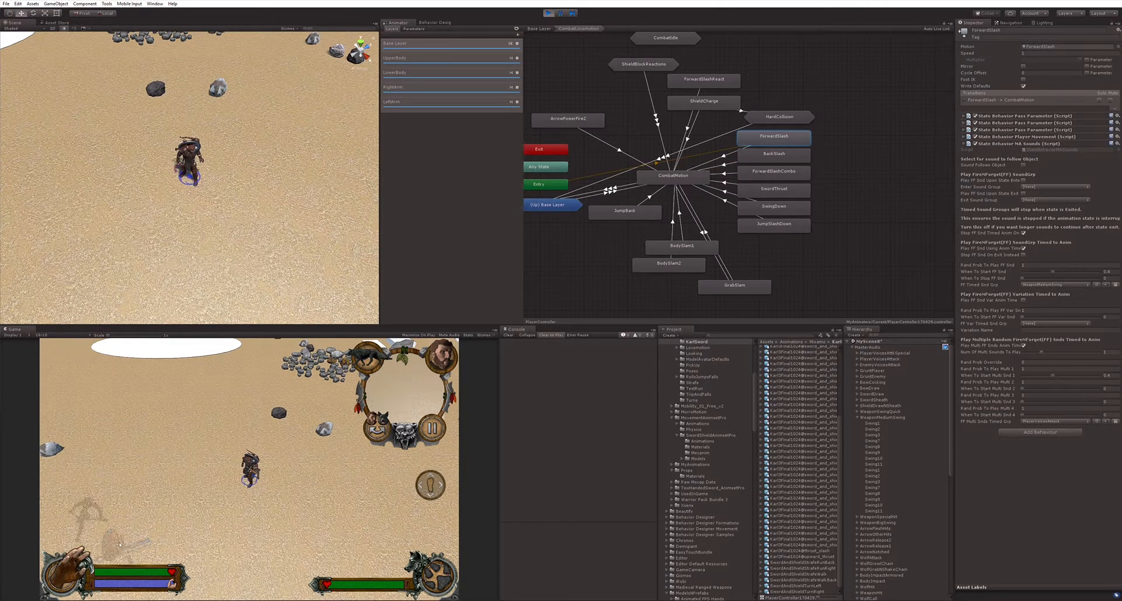
{"action": "left_click", "coordinate": [121, 545]}
{"action": "left_click", "coordinate": [74, 478]}
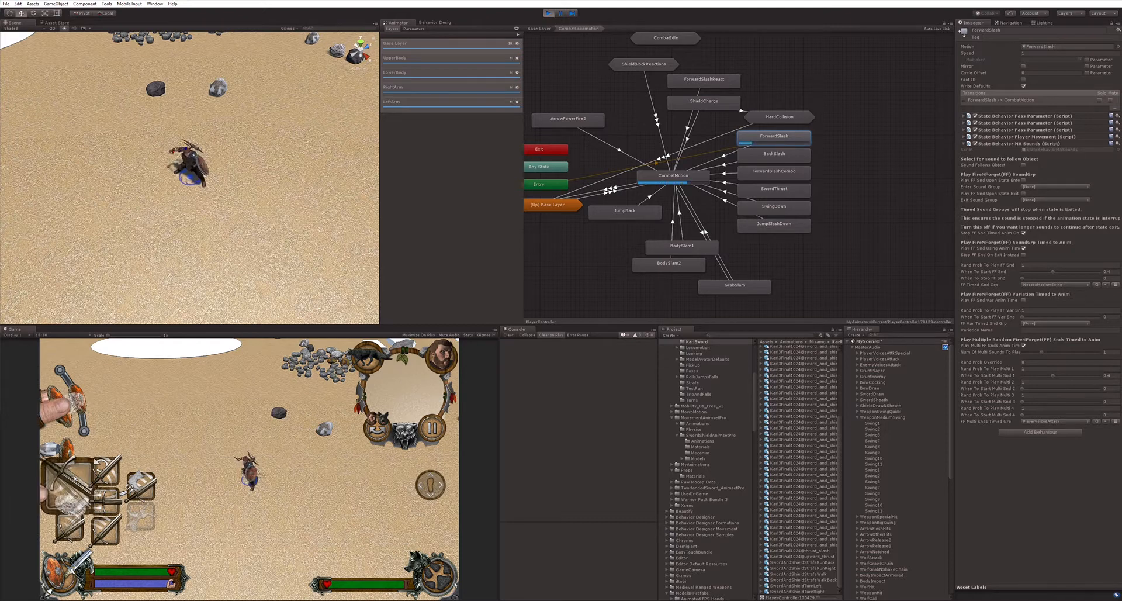
{"action": "left_click", "coordinate": [73, 478]}
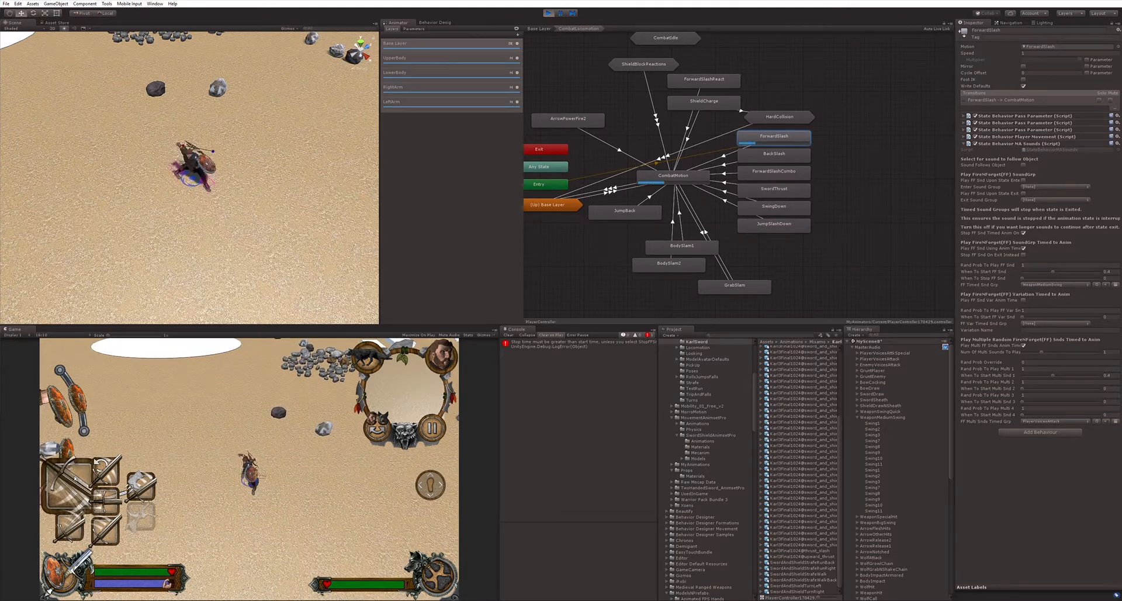
{"action": "left_click", "coordinate": [71, 480]}
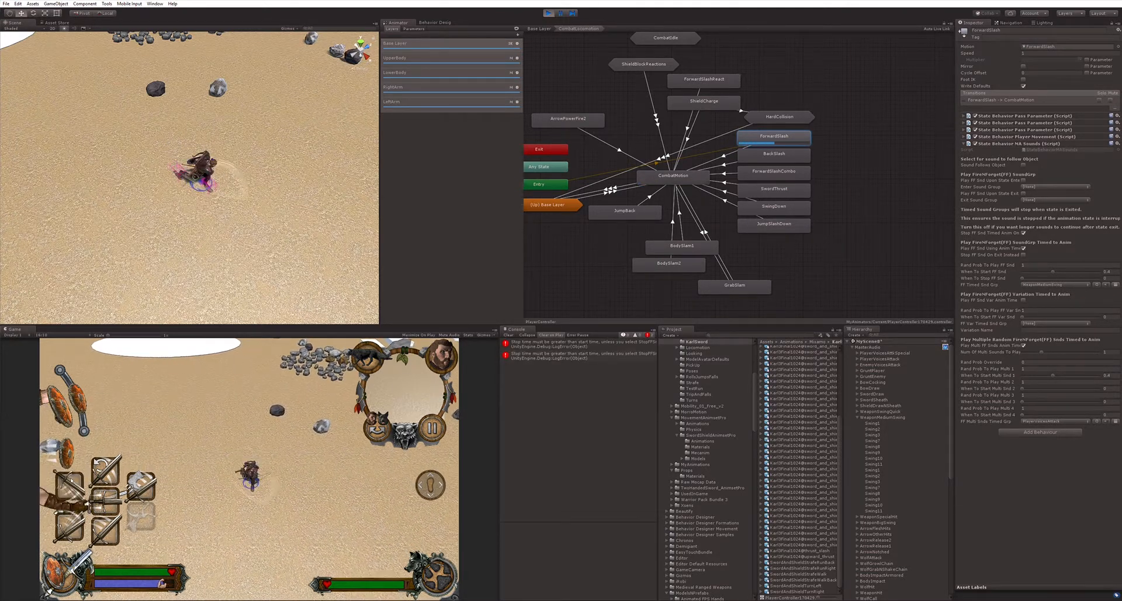
{"action": "left_click", "coordinate": [71, 481]}
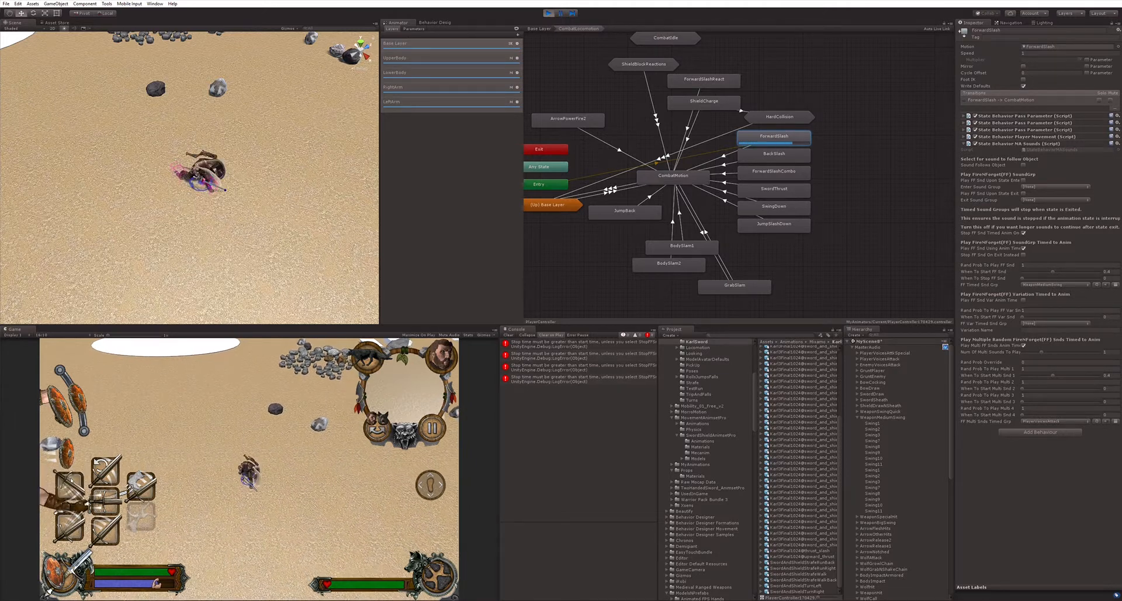
{"action": "left_click", "coordinate": [70, 480]}
{"action": "left_click", "coordinate": [71, 480]}
{"action": "left_click", "coordinate": [70, 480]}
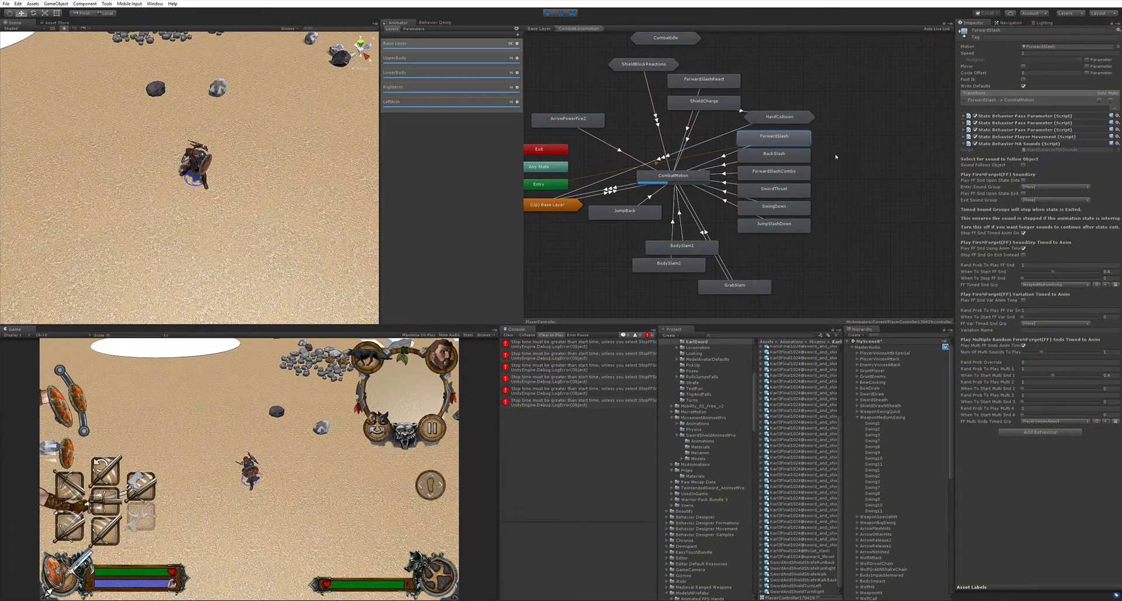
{"action": "left_click", "coordinate": [548, 13]}
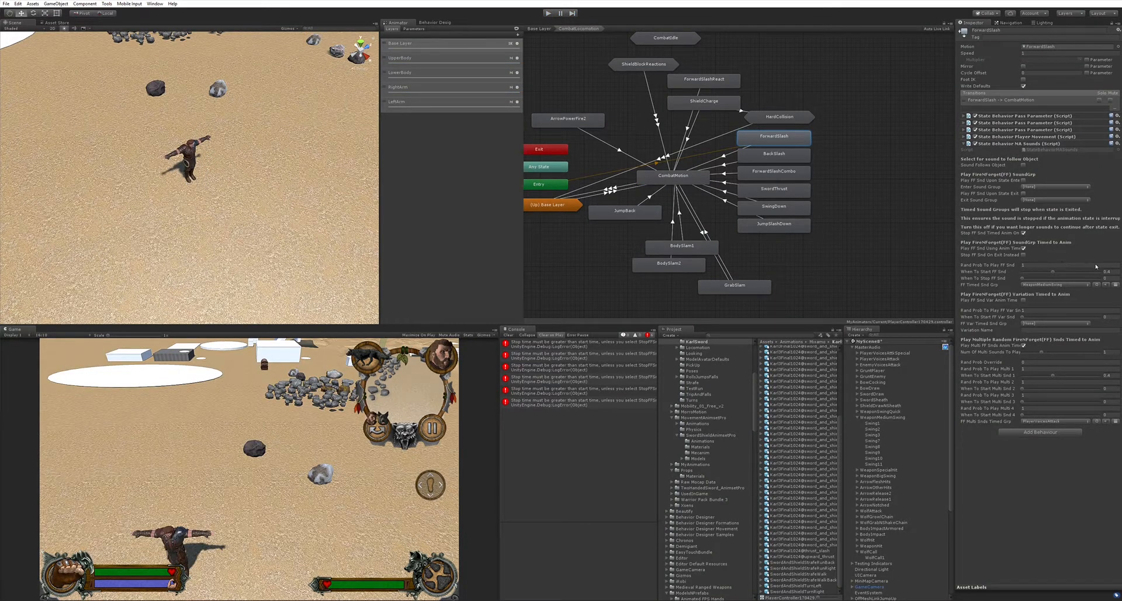
- Go over ForwardSlash's sound start and stop times and re-enable Stop FF Snd On Exit Instead
{"action": "left_click", "coordinate": [1023, 273]}
{"action": "left_click_drag", "start_coordinate": [1080, 271], "coordinate": [1119, 274]}
{"action": "left_click", "coordinate": [1023, 255]}
- Rerun the game with the sword and shield, retest ForwardSlash with sounds stopping on state exit, and leave play mode
{"action": "left_click", "coordinate": [548, 14]}
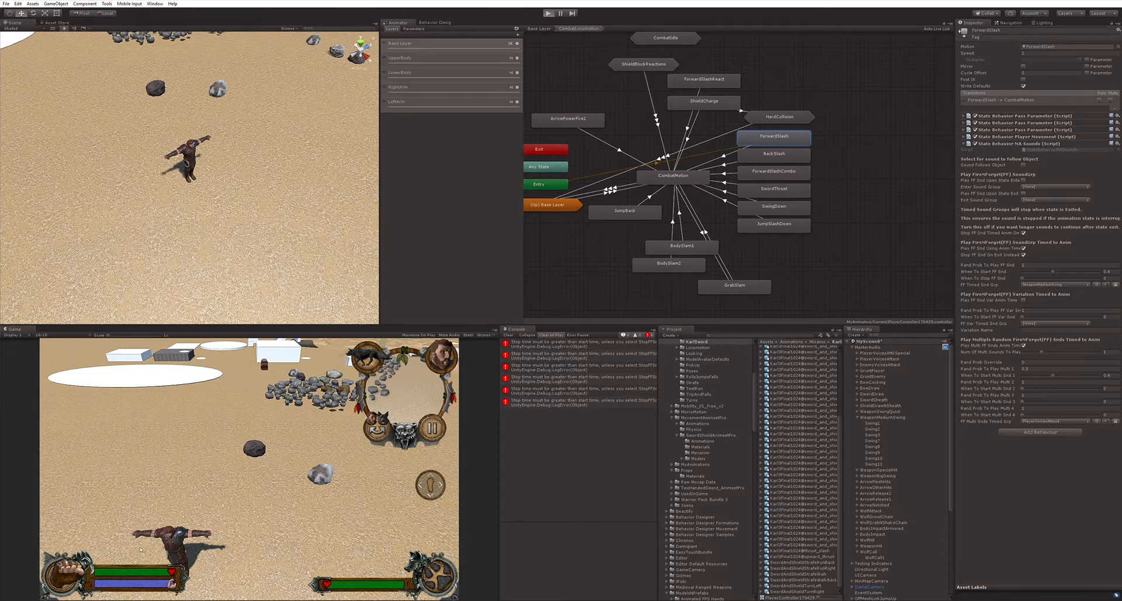
{"action": "left_click", "coordinate": [72, 564]}
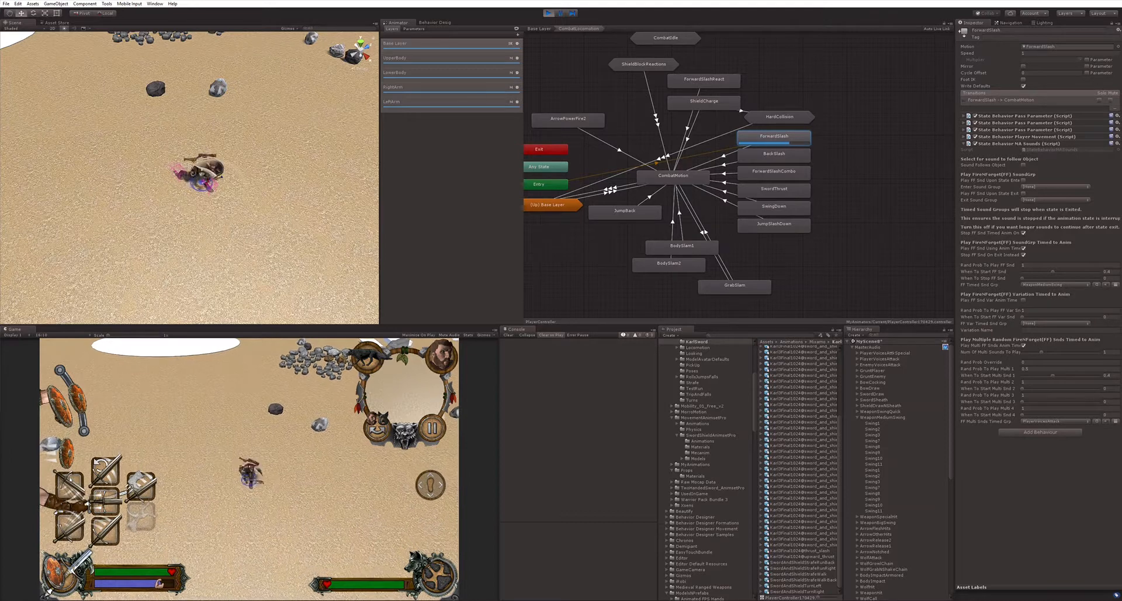
{"action": "left_click", "coordinate": [69, 479]}
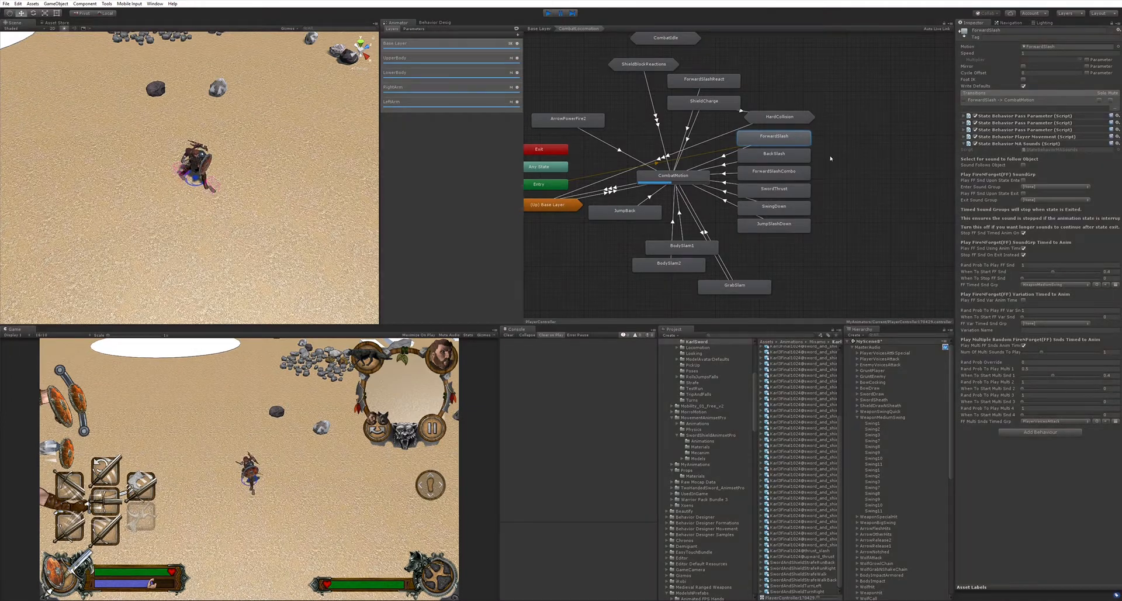
{"action": "key", "text": "ctrl+p"}
- Review the two State Behavior MA Sounds scripts on the ForwardSlashCombo state and disable both
{"action": "left_click", "coordinate": [789, 169]}
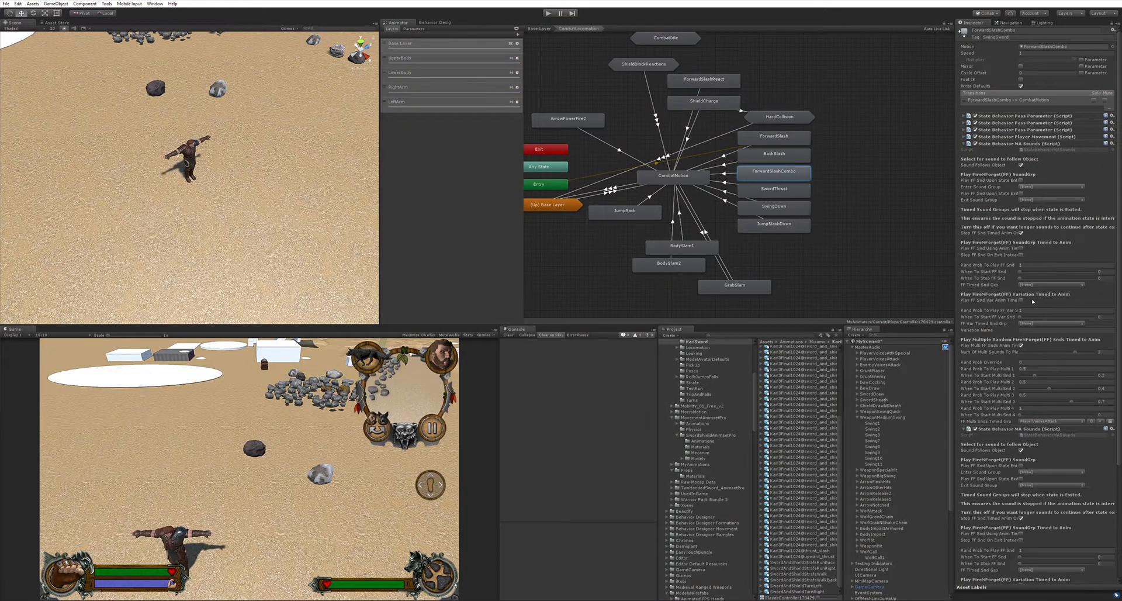
{"action": "scroll", "coordinate": [1025, 426], "scroll_direction": "down", "scroll_amount": 5}
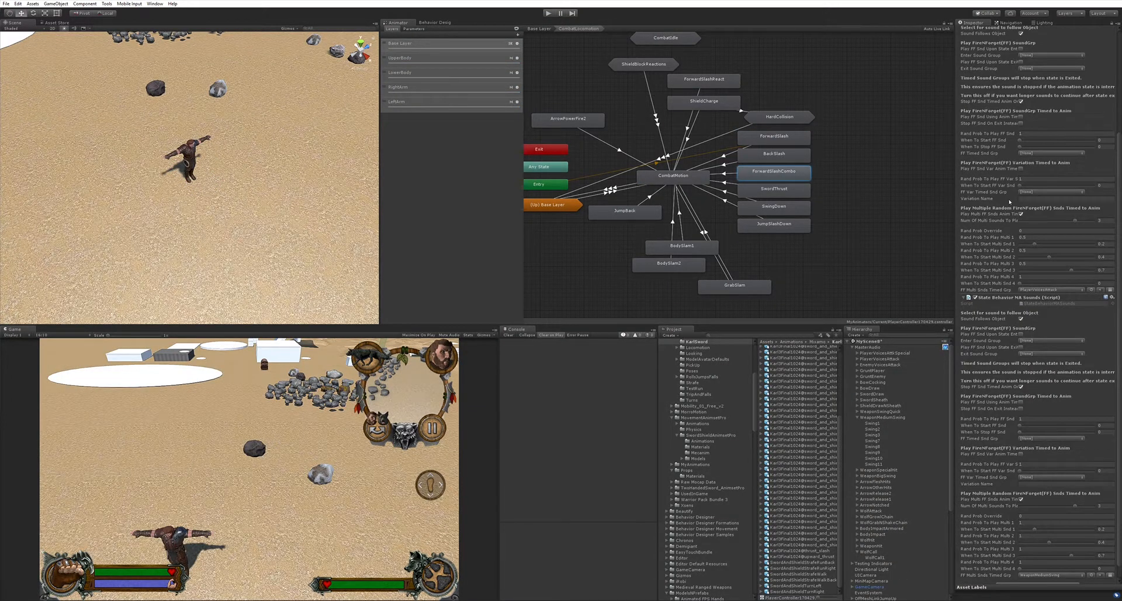
{"action": "scroll", "coordinate": [1052, 152], "scroll_direction": "up", "scroll_amount": 5}
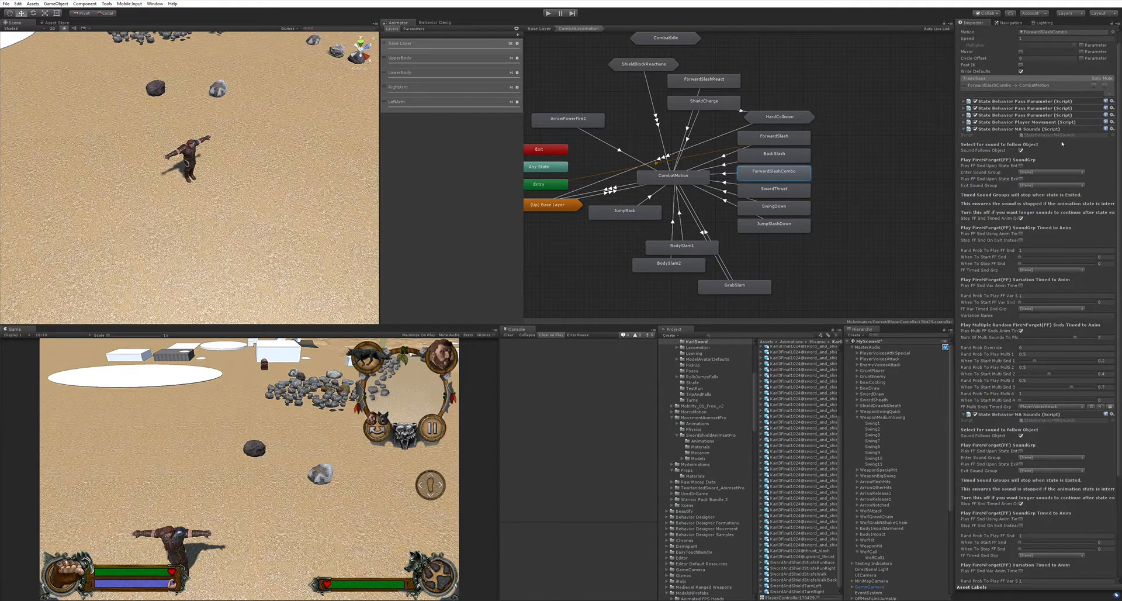
{"action": "scroll", "coordinate": [1024, 274], "scroll_direction": "down", "scroll_amount": 4}
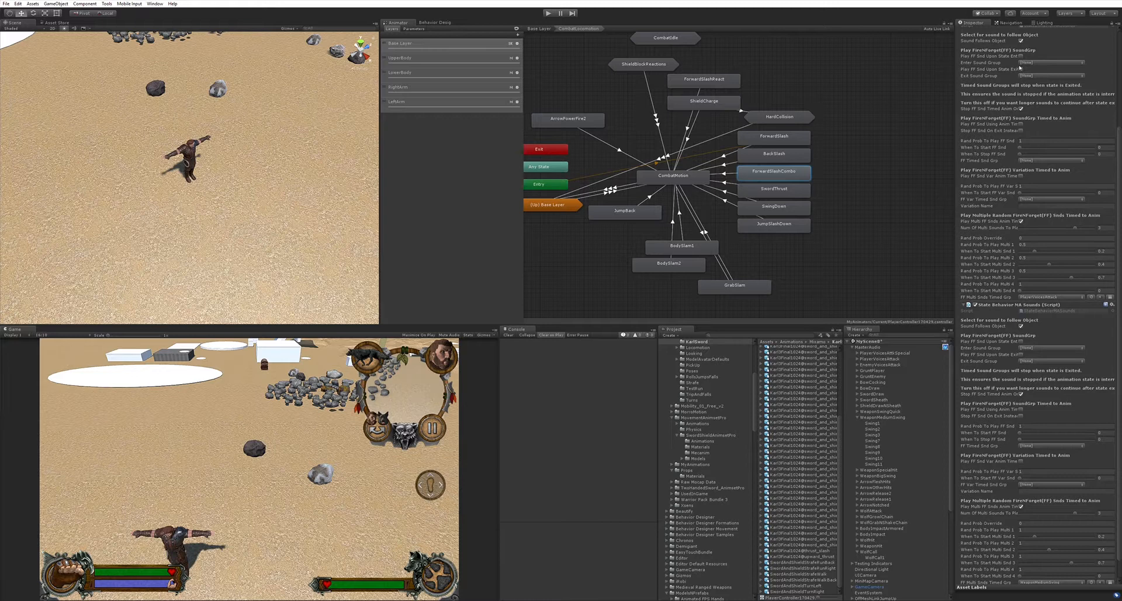
{"action": "scroll", "coordinate": [1022, 472], "scroll_direction": "up", "scroll_amount": 3}
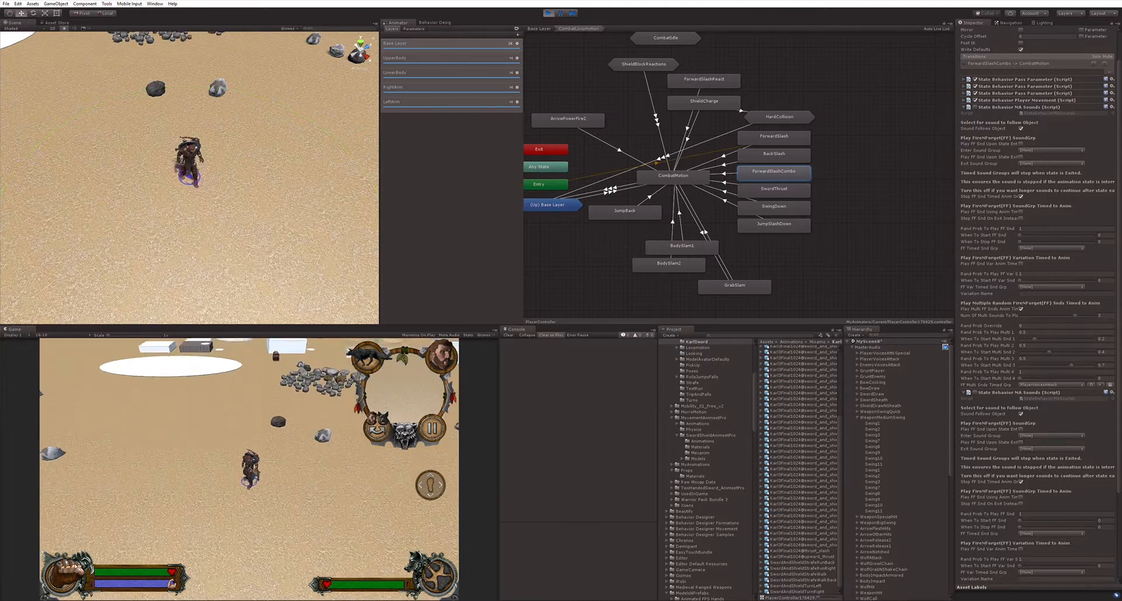
- Equip the sword and shield in the running game, perform the ForwardSlashCombo attack without its sounds, and stop play mode
{"action": "left_click", "coordinate": [75, 565]}
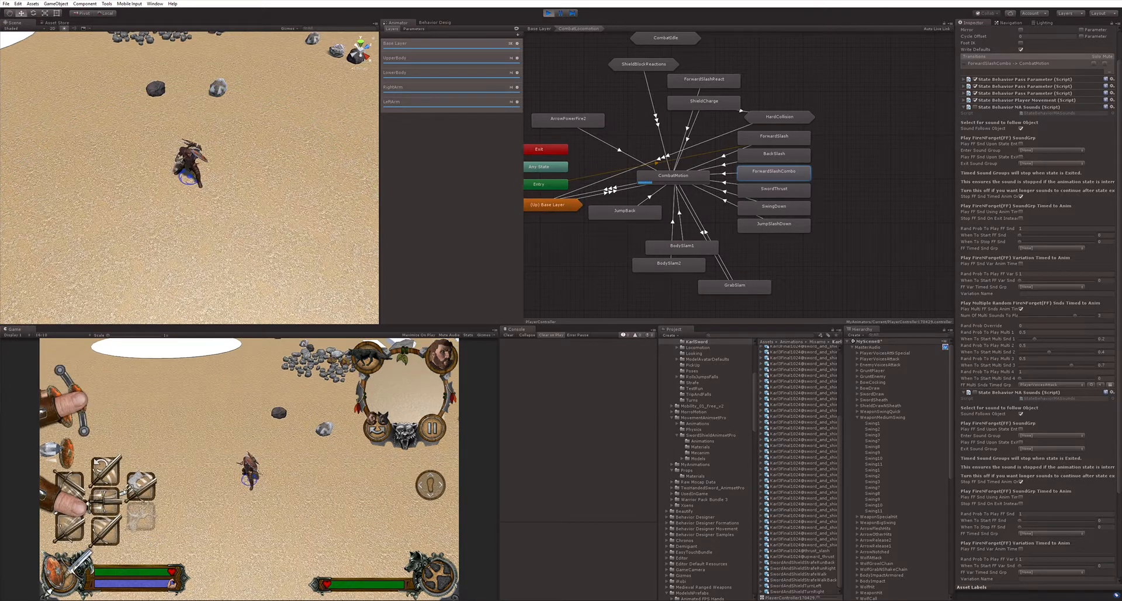
{"action": "left_click", "coordinate": [104, 464]}
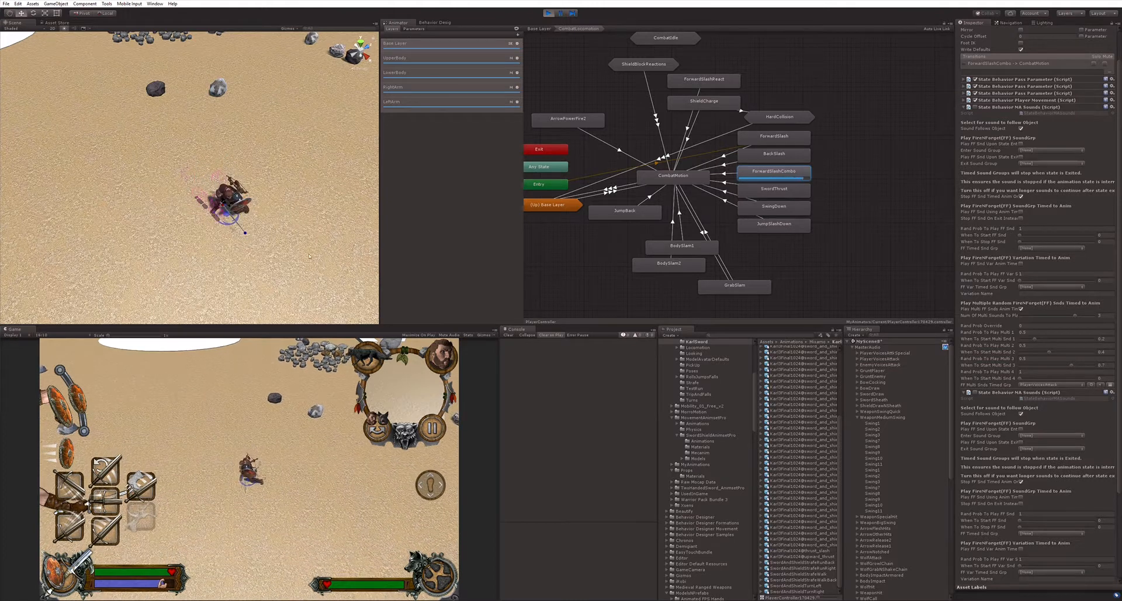
{"action": "left_click", "coordinate": [548, 11]}
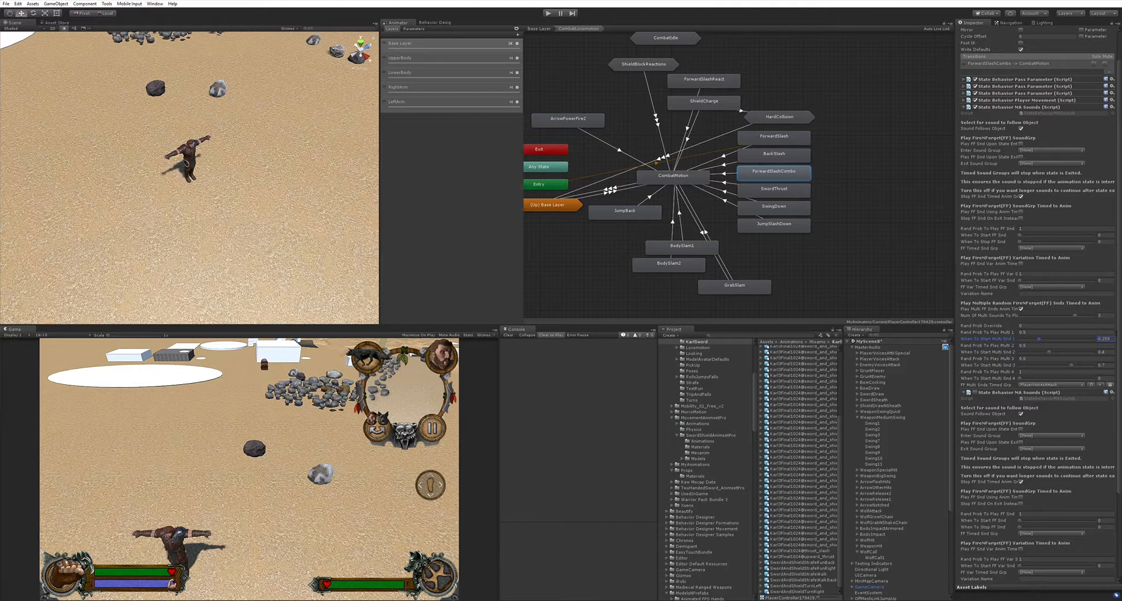
- Set When To Start Multi Snd 1 to 0.2 in ForwardSlashCombo's first MA Sounds script and test that attack in play mode with sword and shield
{"action": "key", "text": "BackSpace"}
{"action": "scroll", "coordinate": [1047, 380], "scroll_direction": "down", "scroll_amount": 3}
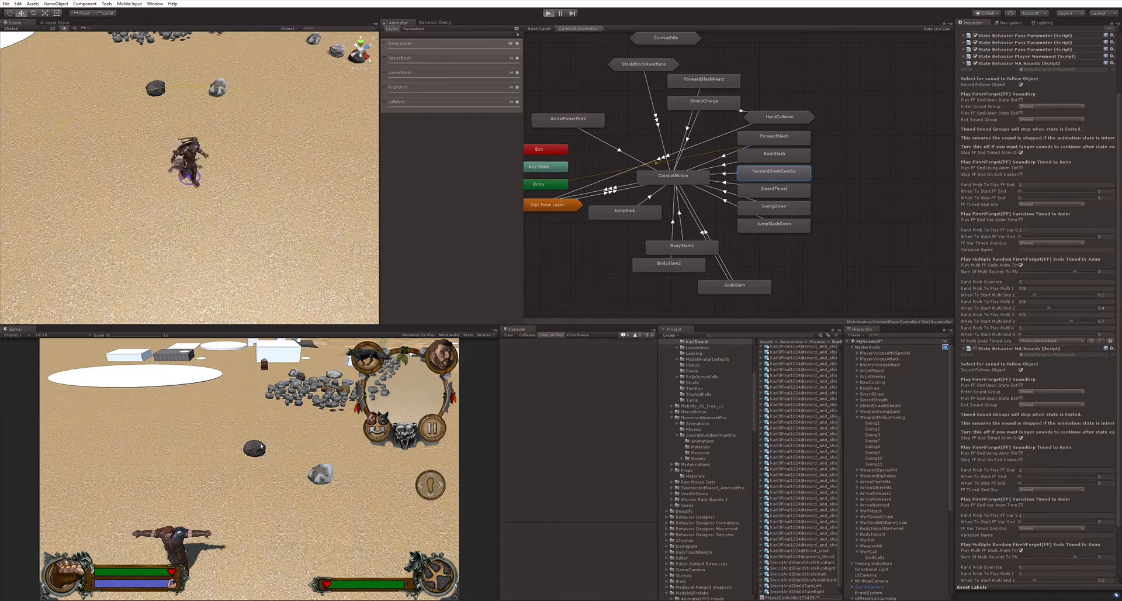
{"action": "left_click", "coordinate": [71, 560]}
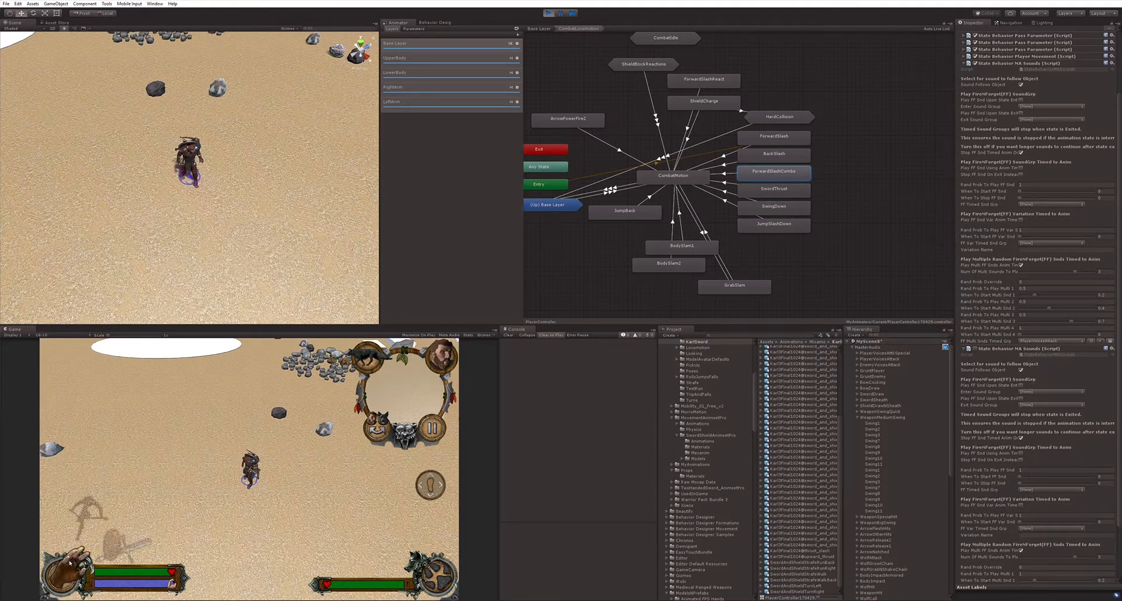
{"action": "left_click", "coordinate": [114, 538]}
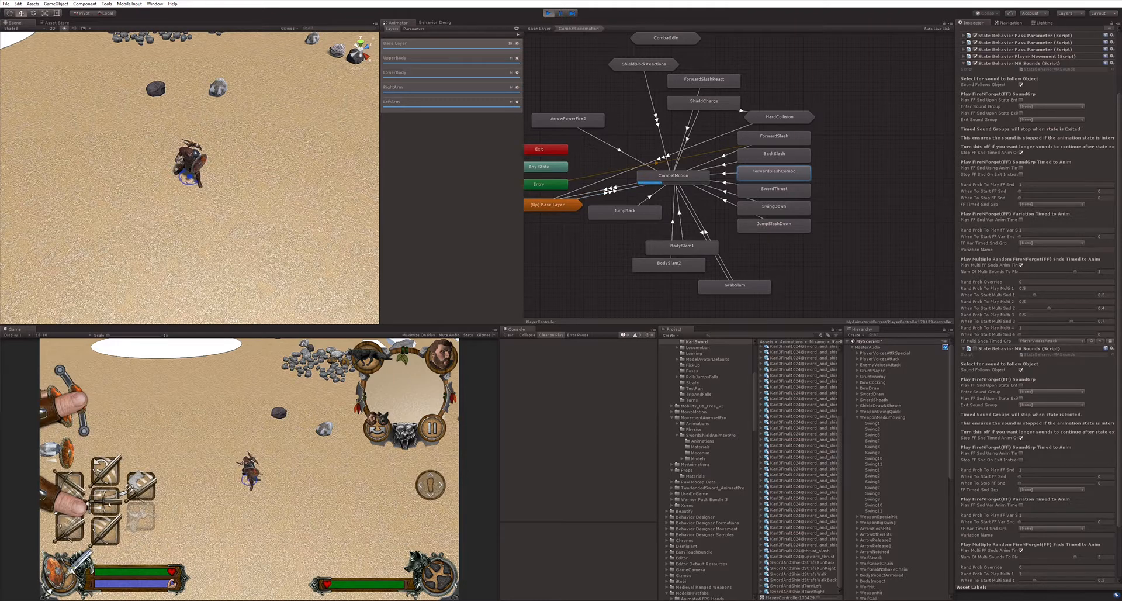
{"action": "left_click", "coordinate": [118, 465]}
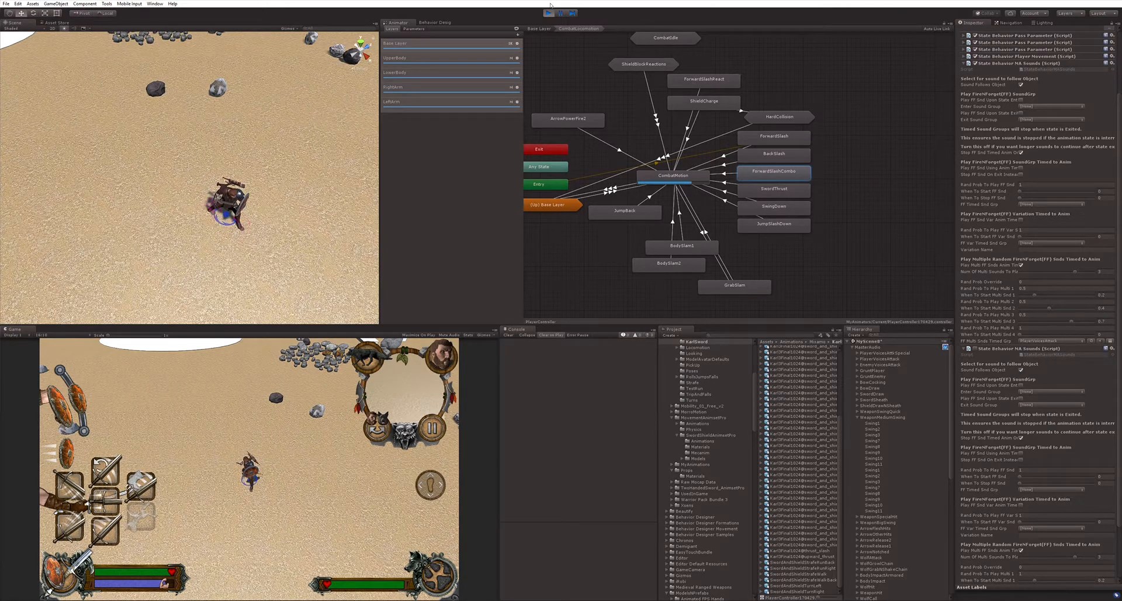
{"action": "key", "text": "ctrl+p"}
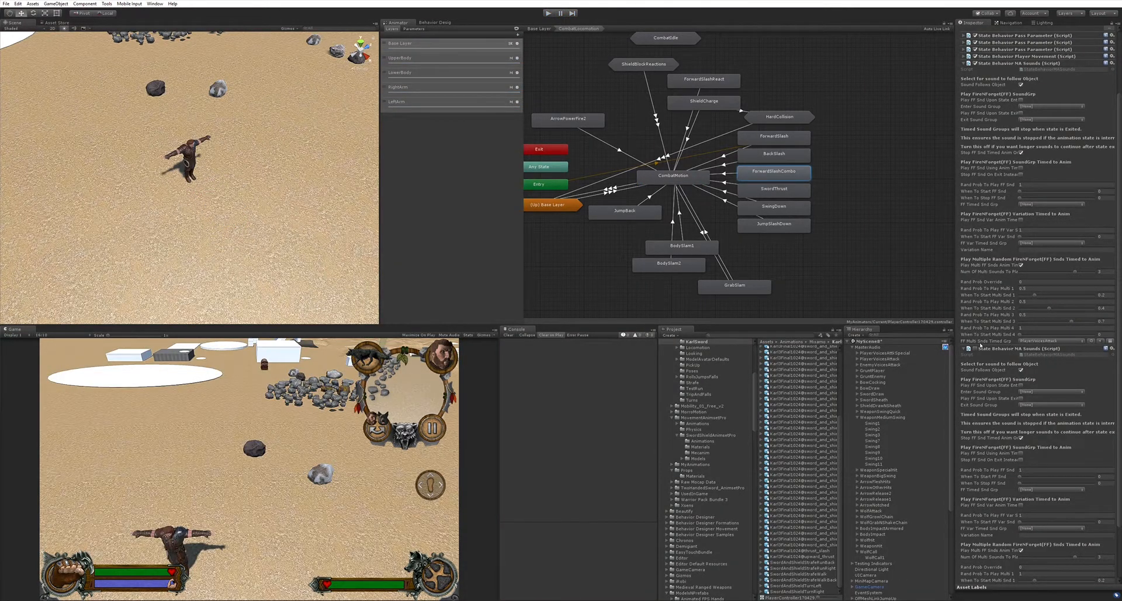
- Re-enable ForwardSlashCombo's second State Behavior MA Sounds script and test repeated sword-and-shield combo attacks in a play mode run
{"action": "scroll", "coordinate": [988, 350], "scroll_direction": "down", "scroll_amount": 3}
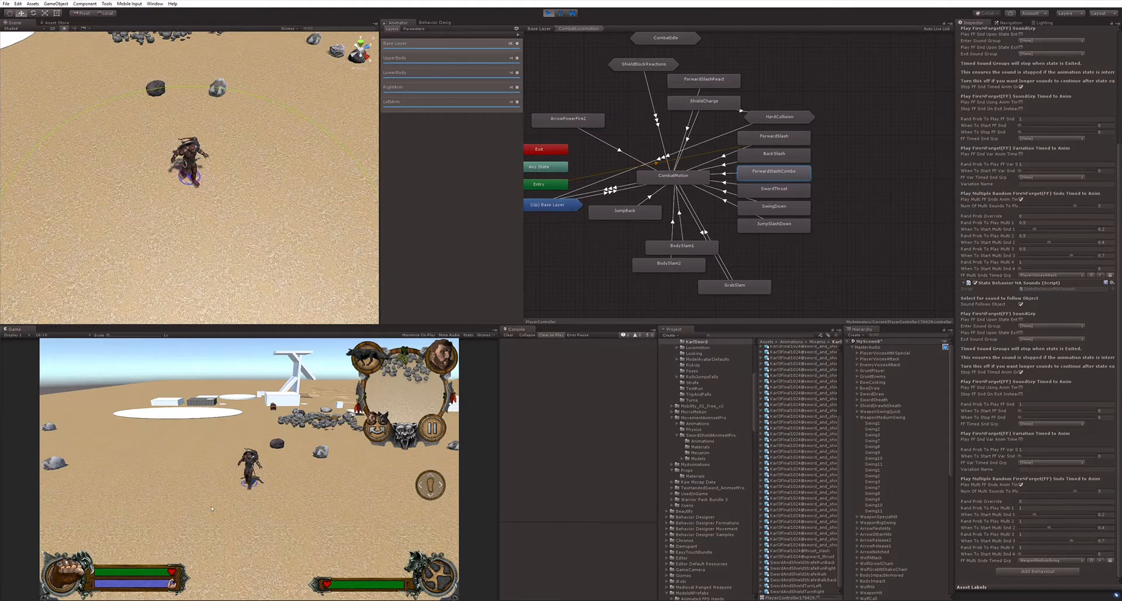
{"action": "left_click", "coordinate": [121, 544]}
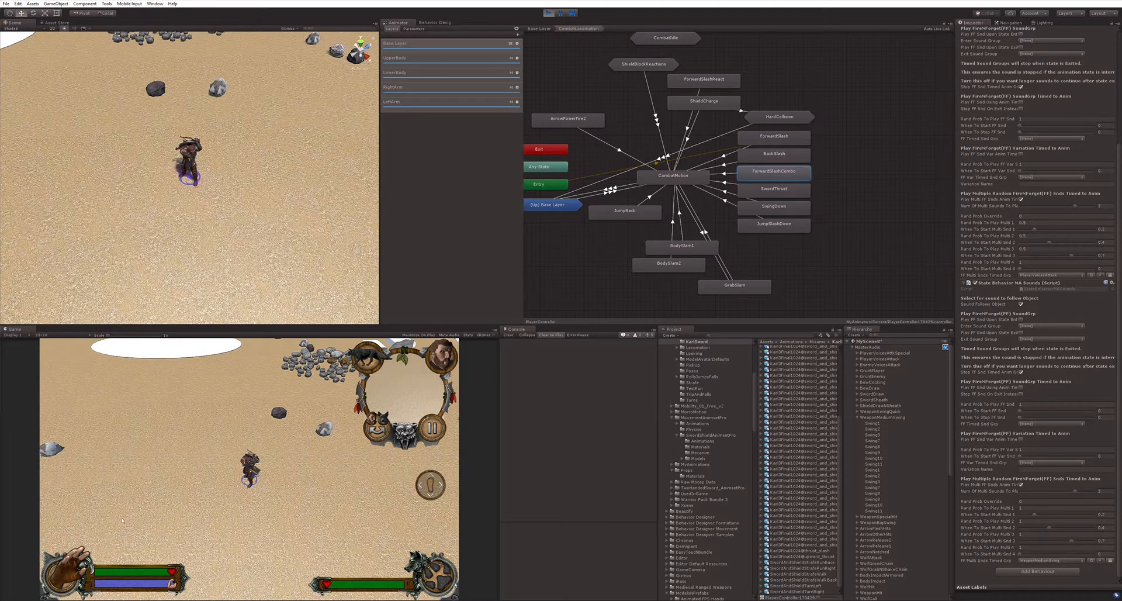
{"action": "left_click", "coordinate": [74, 480]}
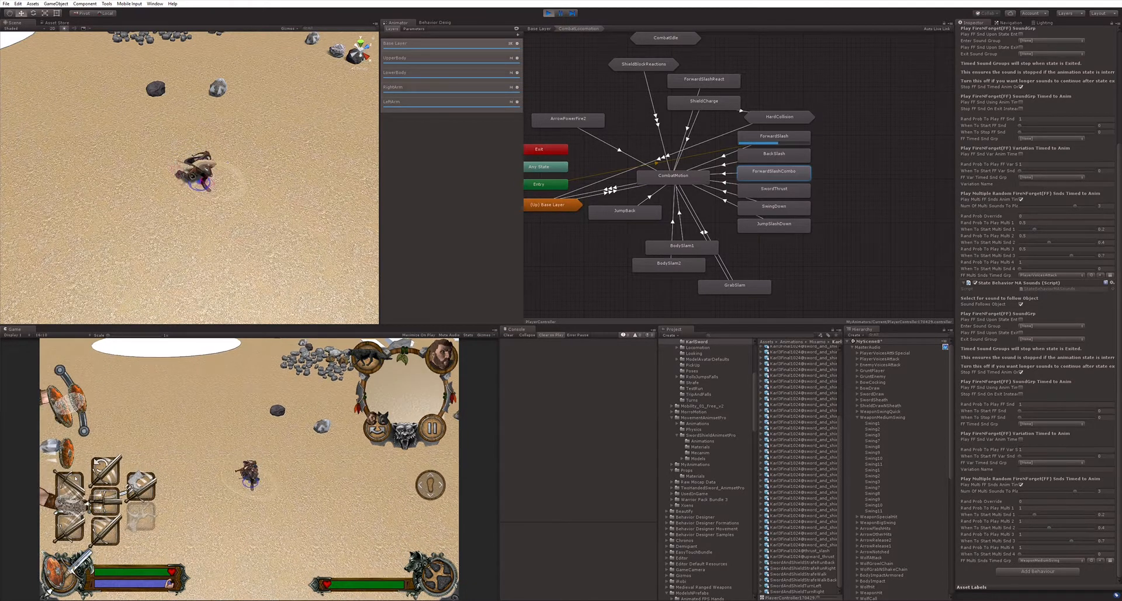
{"action": "left_click", "coordinate": [106, 472]}
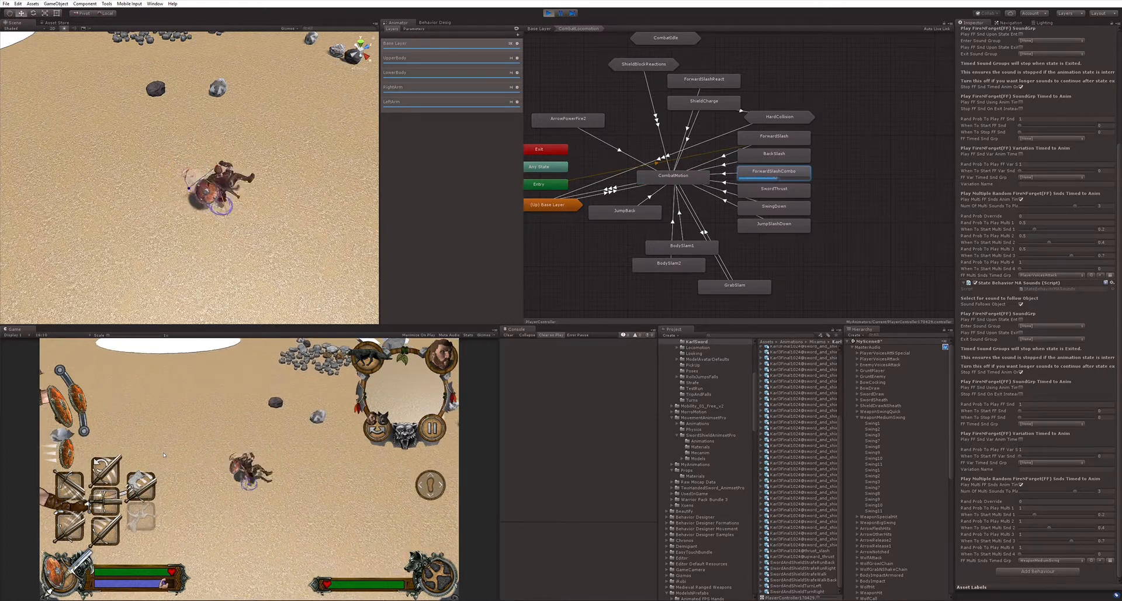
{"action": "left_click", "coordinate": [106, 472]}
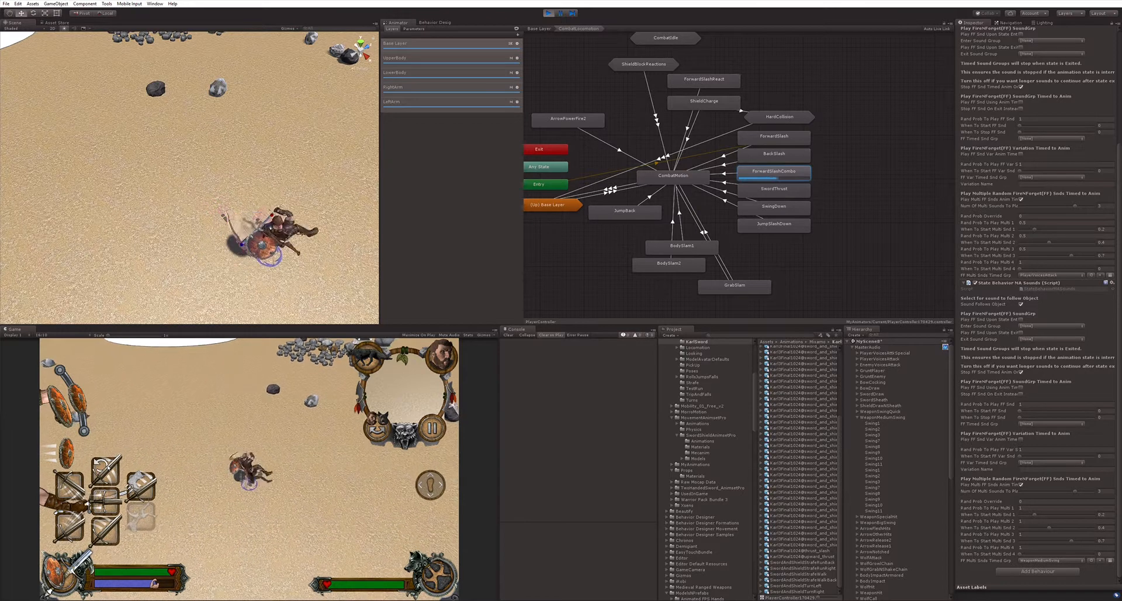
{"action": "left_click", "coordinate": [107, 471]}
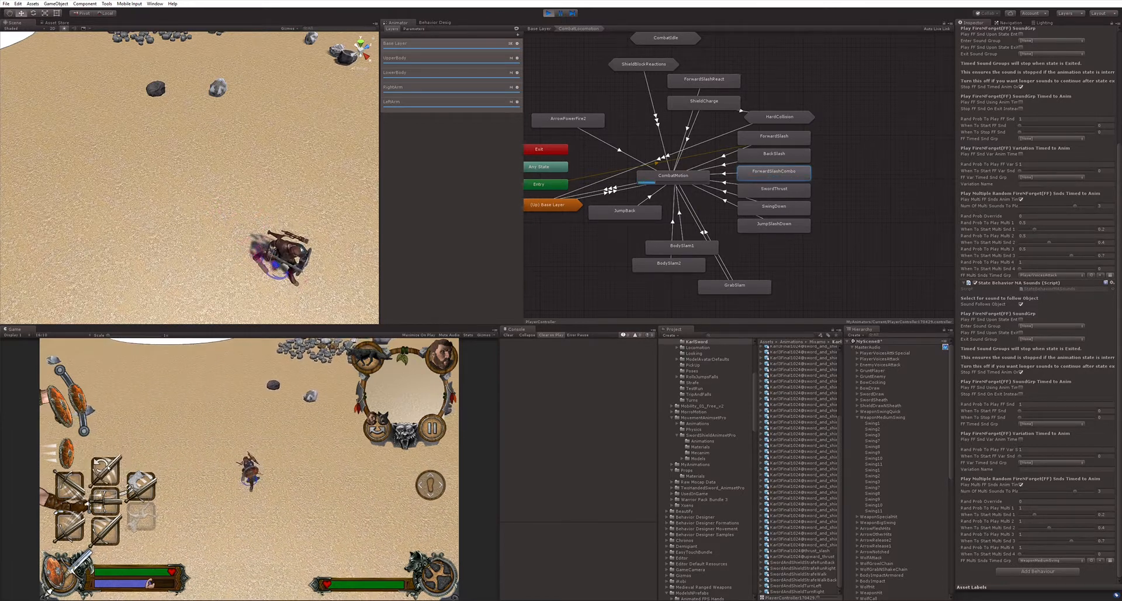
{"action": "left_click", "coordinate": [106, 470]}
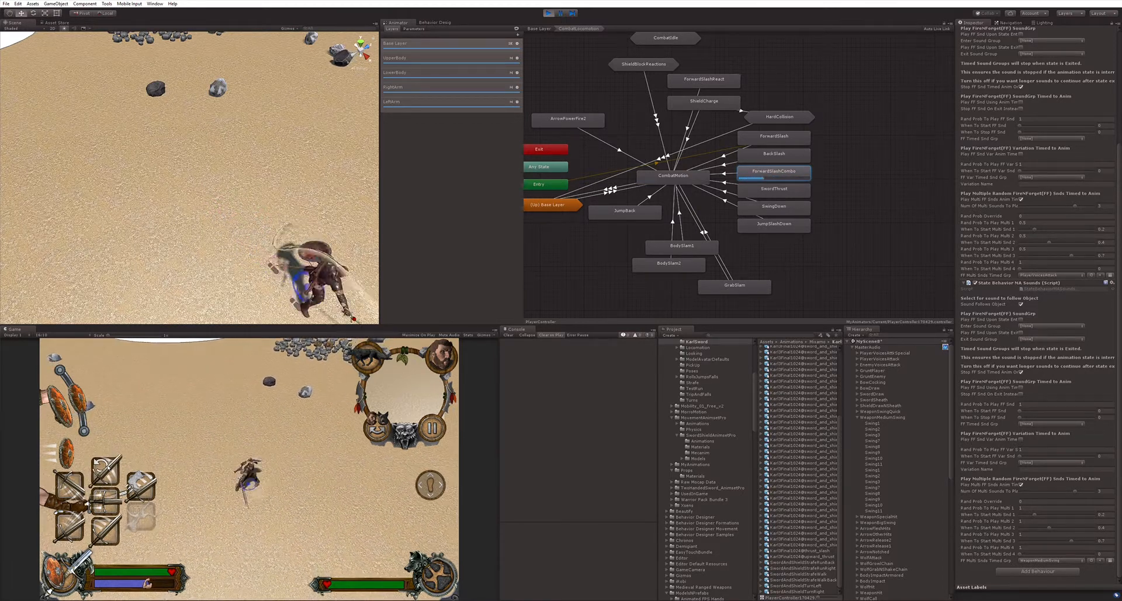
{"action": "left_click_drag", "start_coordinate": [295, 511], "coordinate": [257, 575]}
{"action": "left_click", "coordinate": [106, 471]}
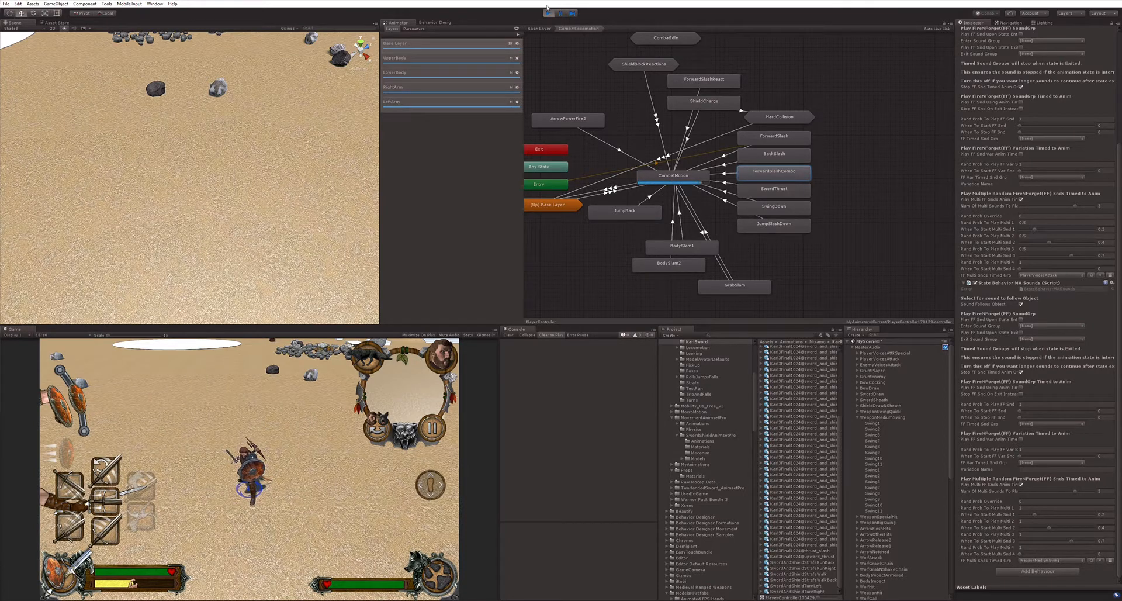
{"action": "key", "text": "ctrl+p"}
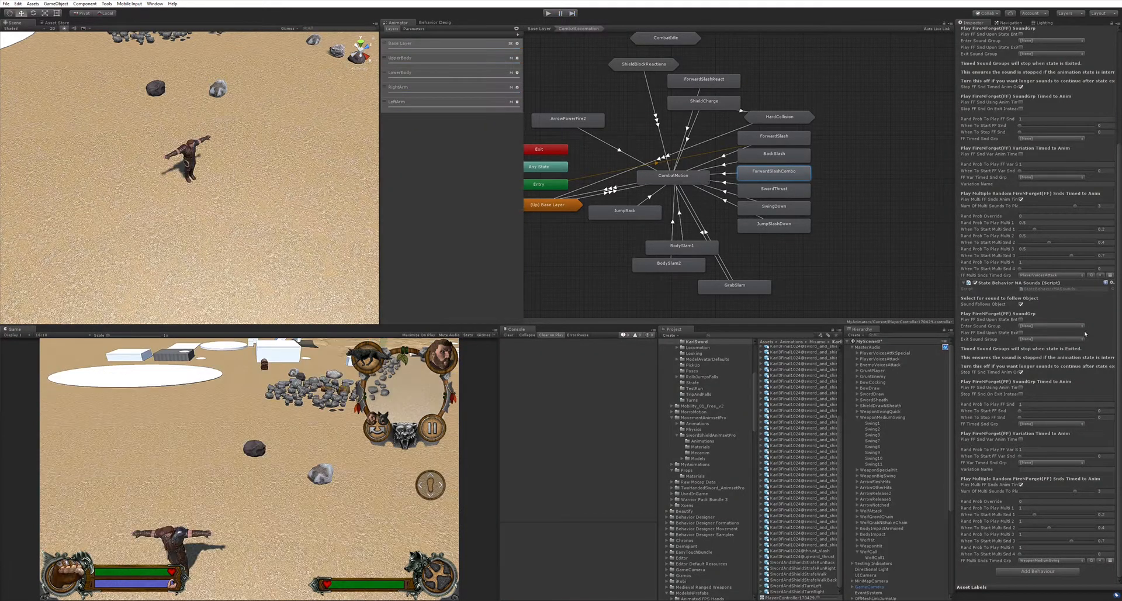
- Open the CockingCrossbow state on the UpperBody layer and examine its State Behavior MA Sounds settings
{"action": "scroll", "coordinate": [1029, 263], "scroll_direction": "up", "scroll_amount": 5}
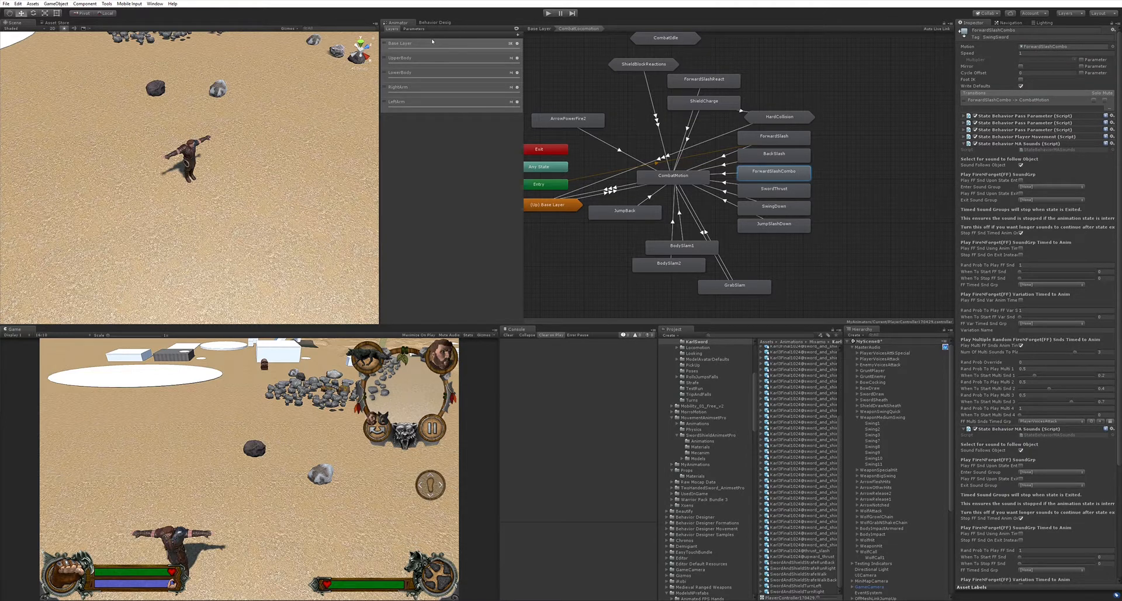
{"action": "left_click", "coordinate": [431, 59]}
{"action": "left_click", "coordinate": [611, 89]}
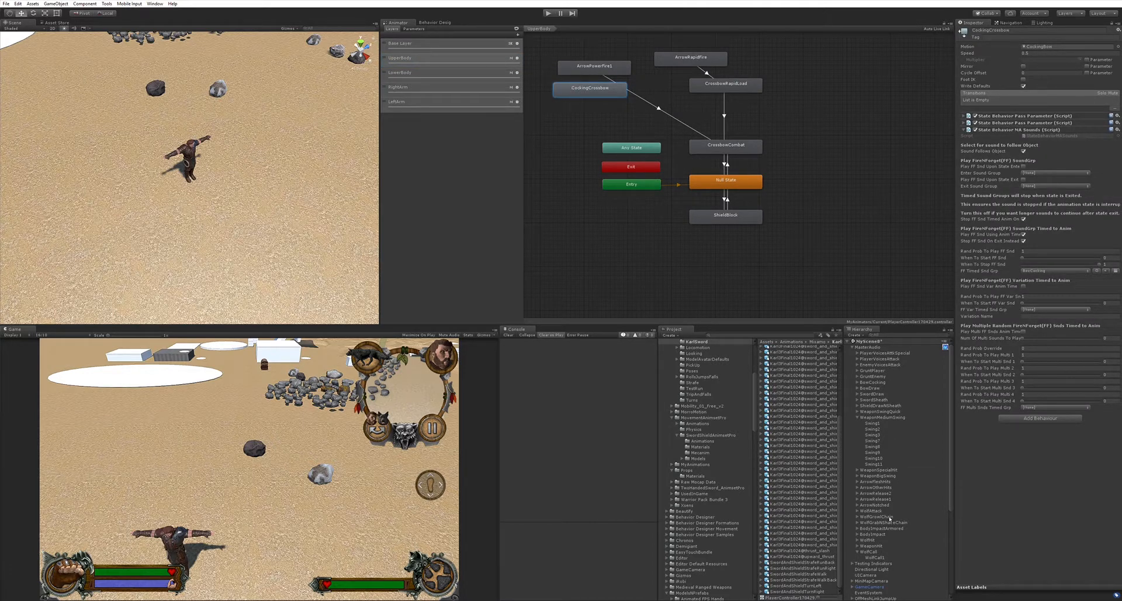
- Compare the Normal and Looped Chain variation modes on the BowCocking sound group, leaving it on Looped Chain
{"action": "left_click", "coordinate": [873, 381]}
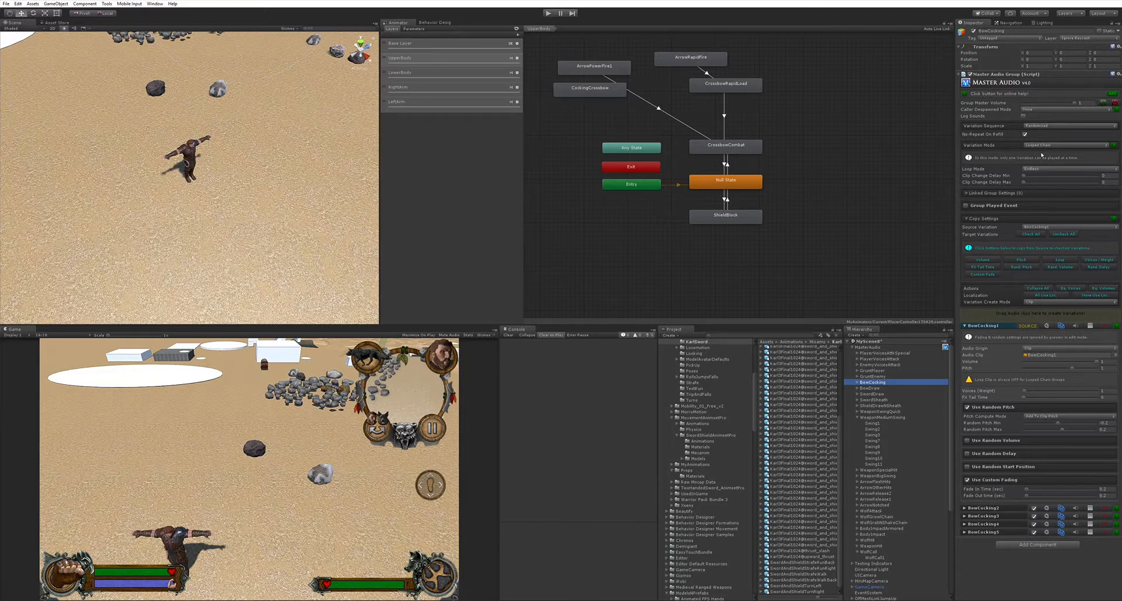
{"action": "left_click", "coordinate": [1040, 144]}
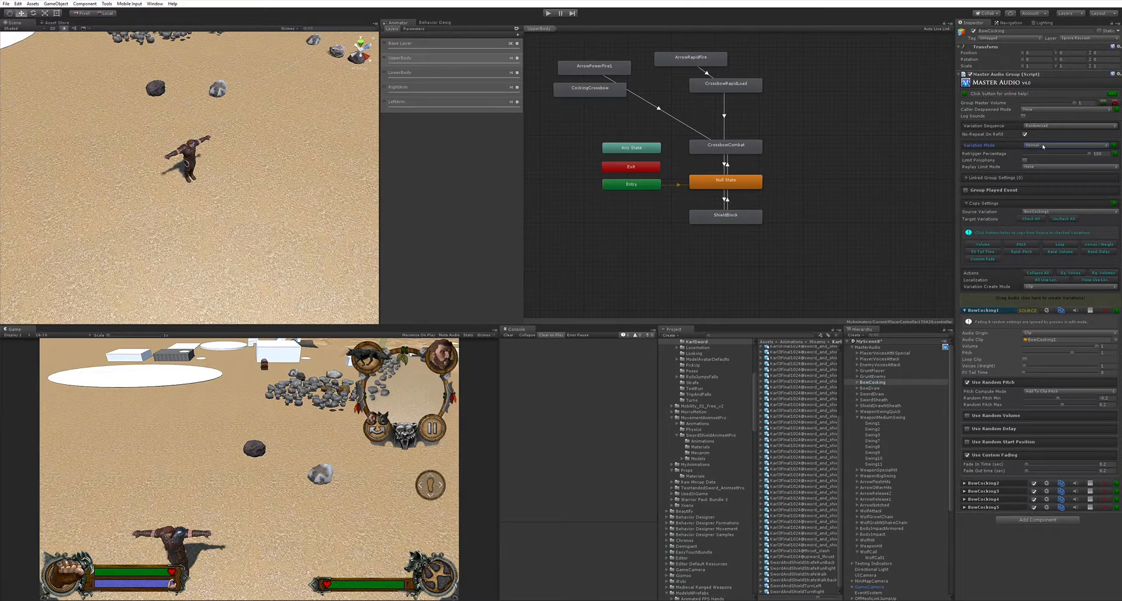
{"action": "left_click", "coordinate": [1045, 153]}
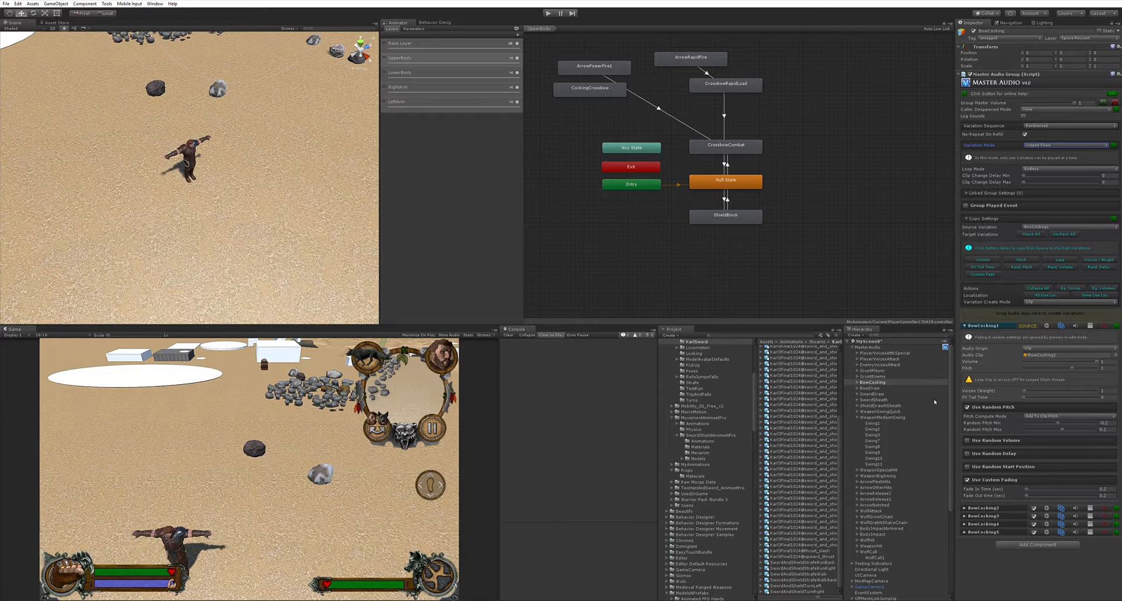
- Turn off Play FF Snd Using Anim Time on CockingCrossbow and test crossbow shots at the dark rock in play mode
{"action": "left_click", "coordinate": [591, 87]}
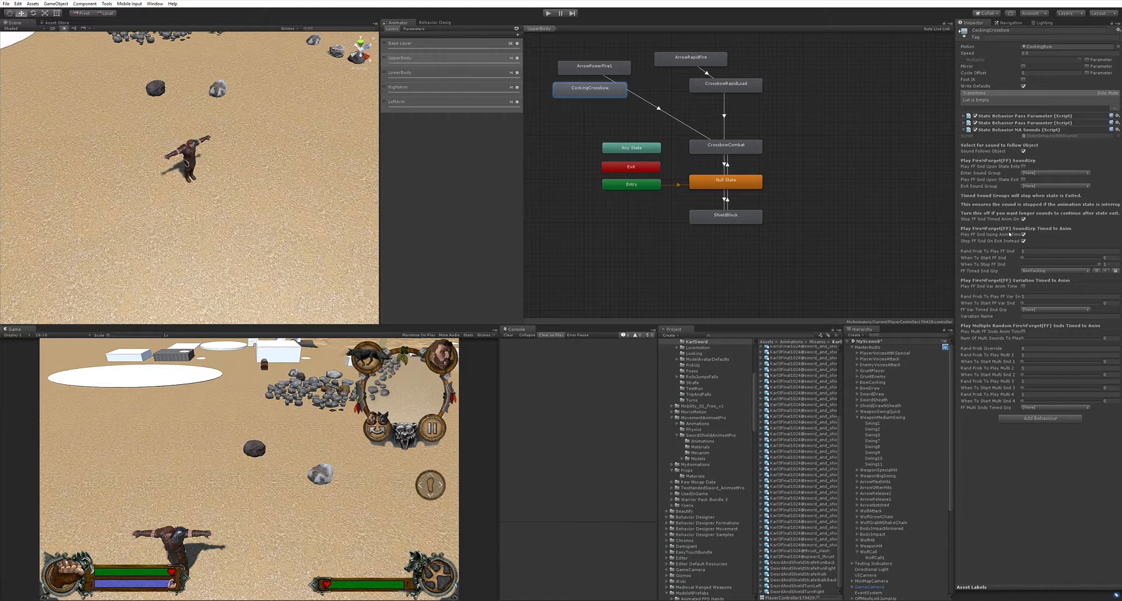
{"action": "left_click_drag", "start_coordinate": [1099, 259], "coordinate": [1074, 256]}
{"action": "left_click", "coordinate": [549, 13]}
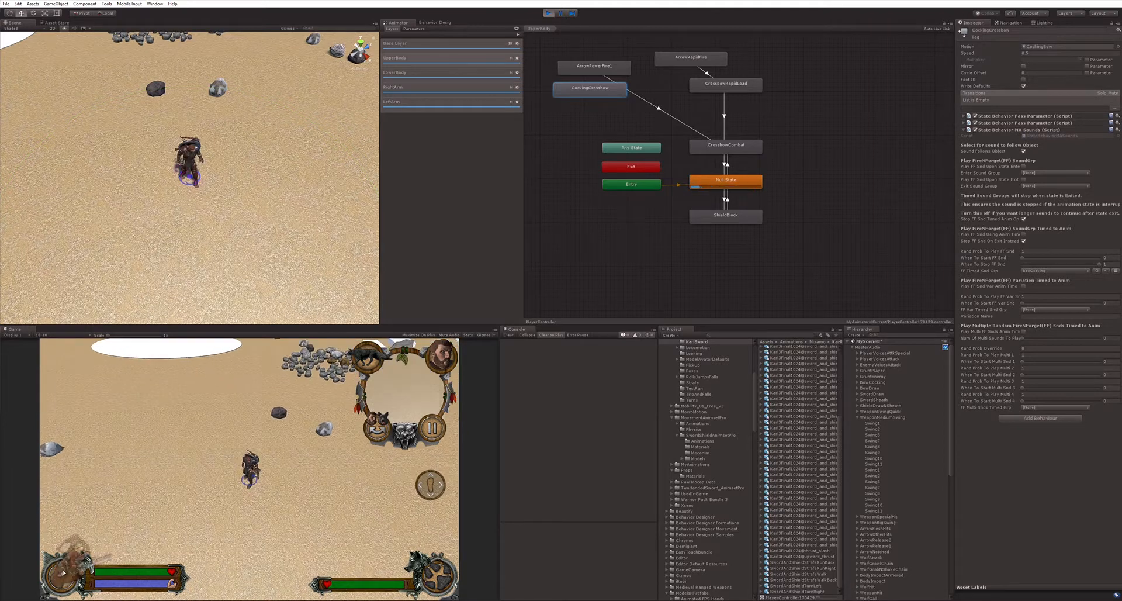
{"action": "left_click", "coordinate": [91, 508]}
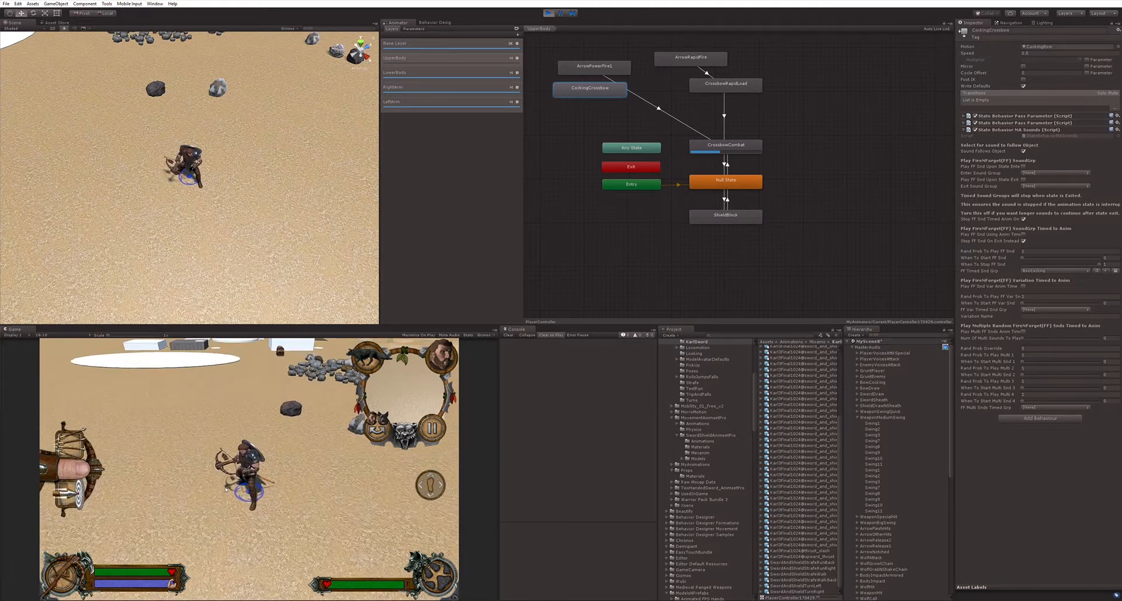
{"action": "left_click", "coordinate": [71, 489]}
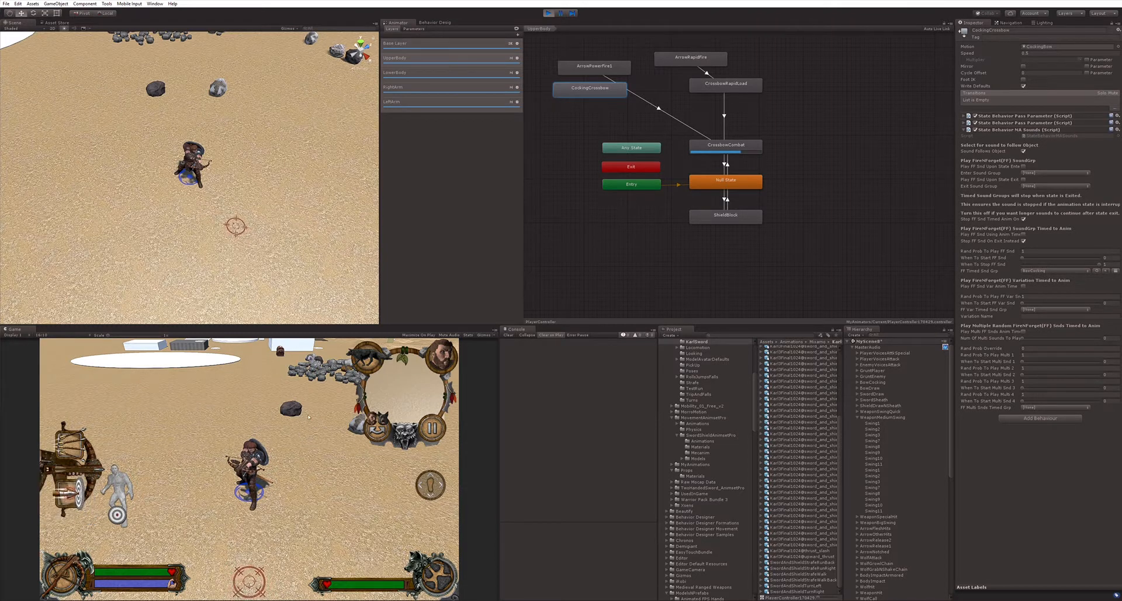
{"action": "left_click", "coordinate": [295, 401]}
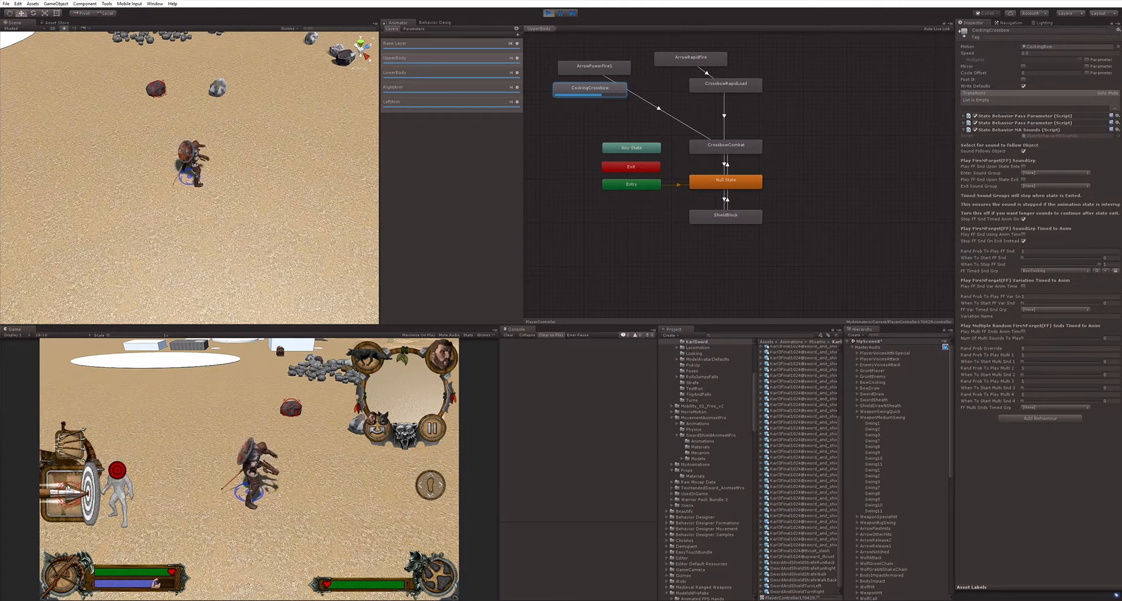
{"action": "left_click", "coordinate": [67, 487]}
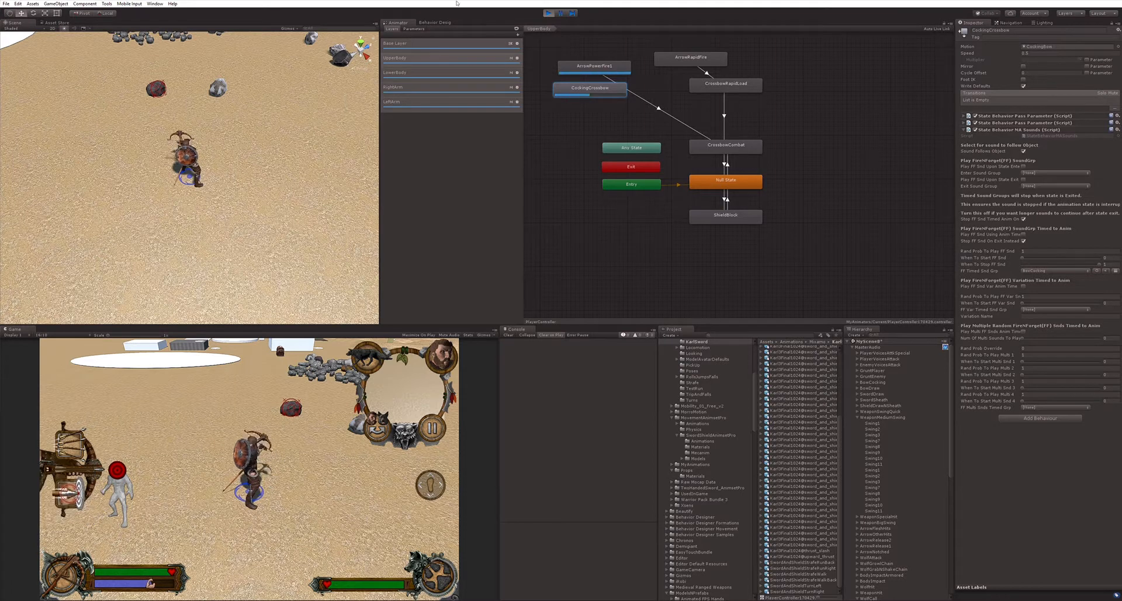
{"action": "left_click", "coordinate": [548, 13]}
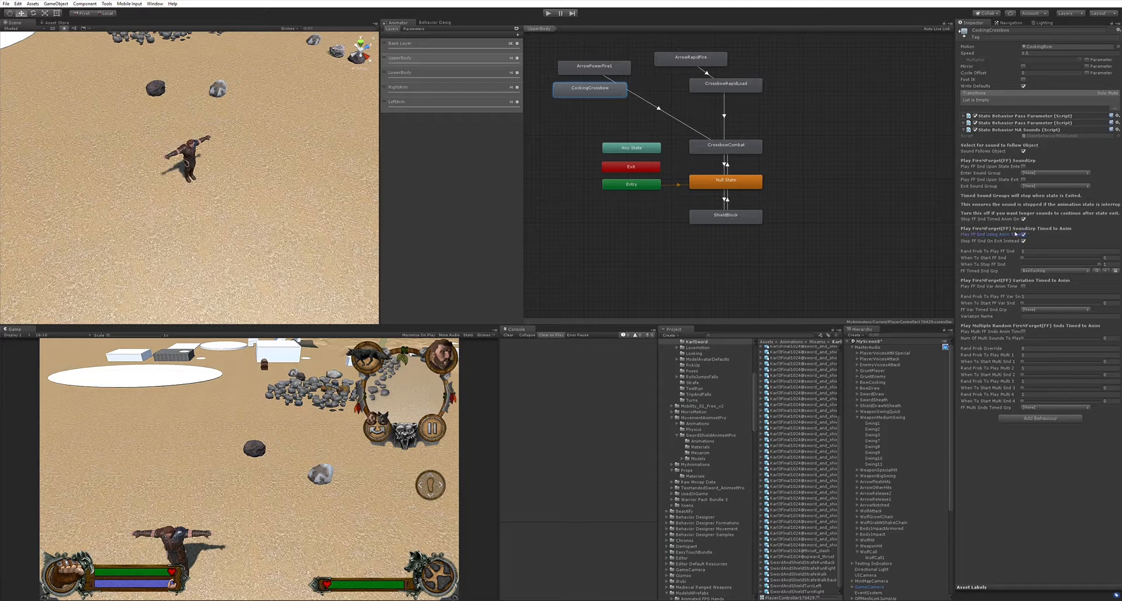
- Re-enable Play FF Snd Using Anim Time on CockingCrossbow and test cocking and firing the crossbow at the light rock in play mode
{"action": "left_click", "coordinate": [547, 12]}
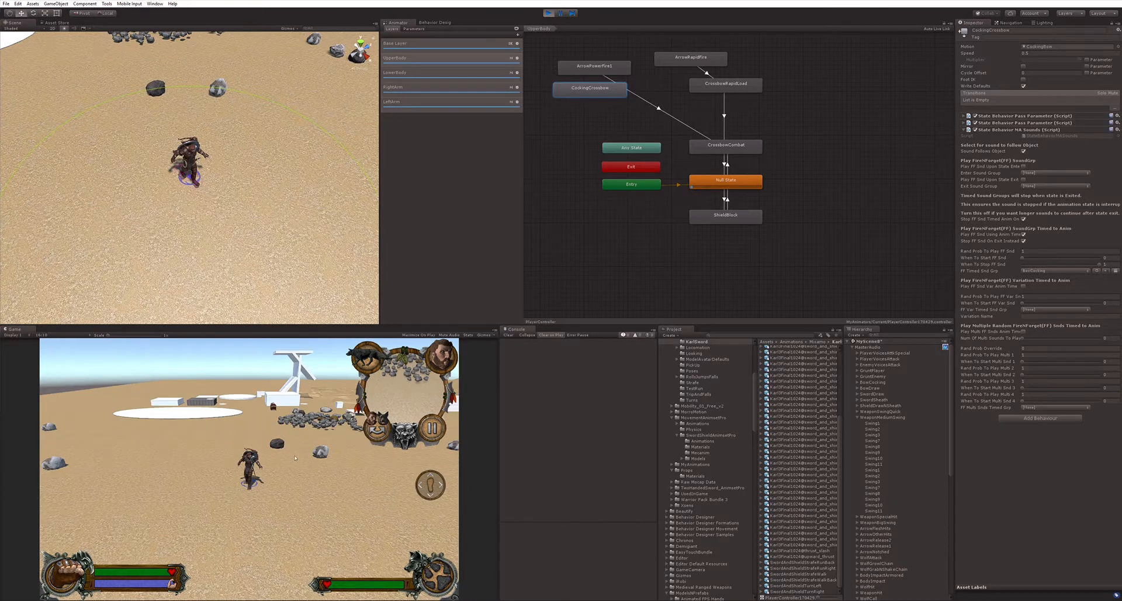
{"action": "left_click", "coordinate": [64, 574]}
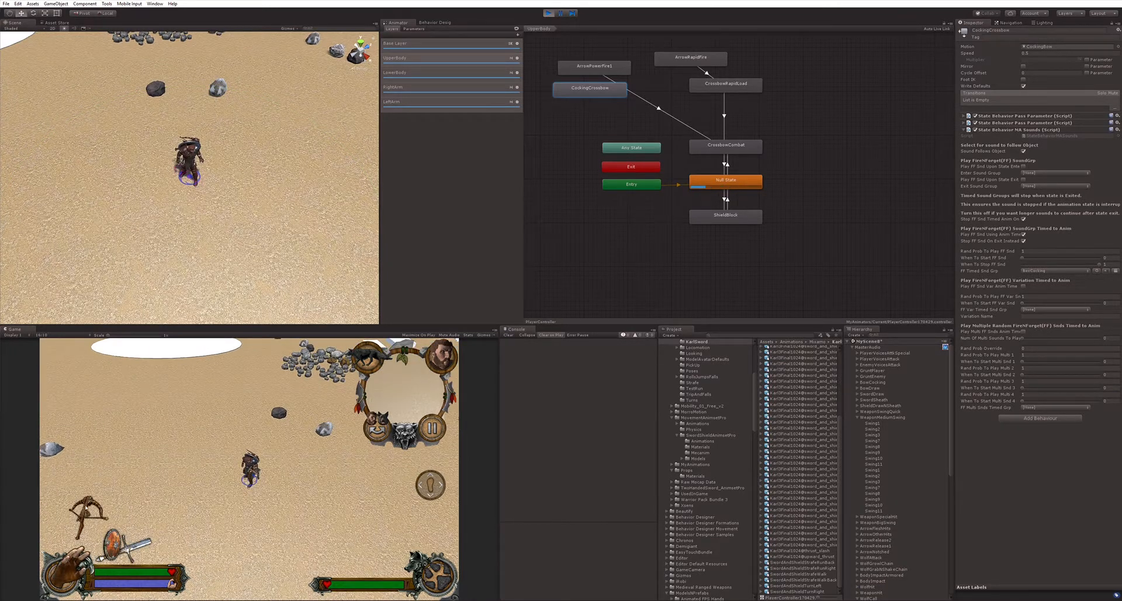
{"action": "left_click", "coordinate": [78, 492]}
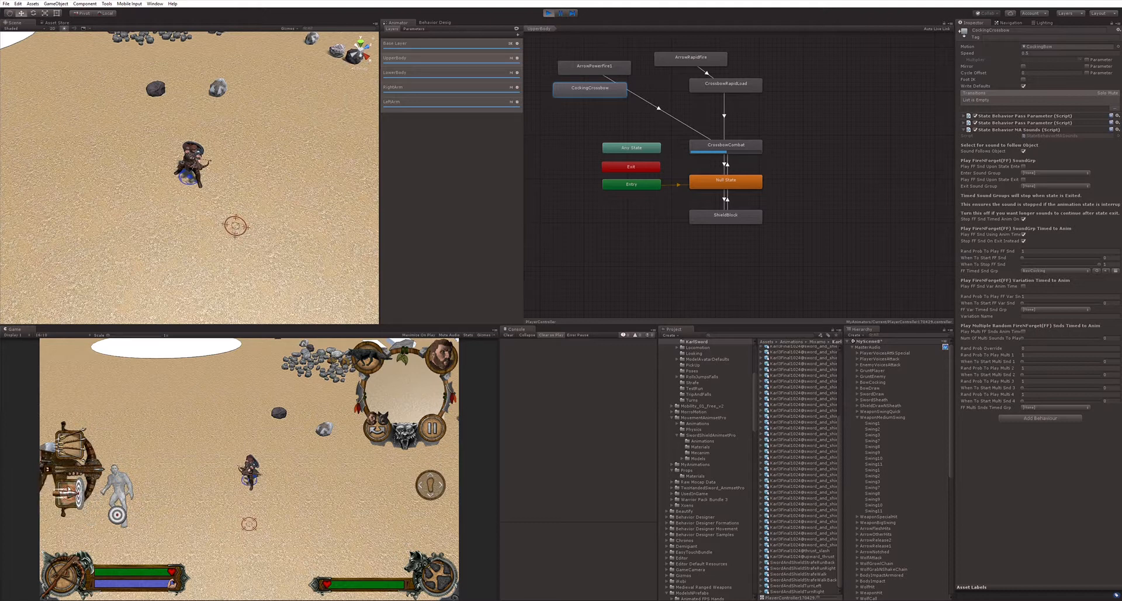
{"action": "left_click", "coordinate": [69, 489]}
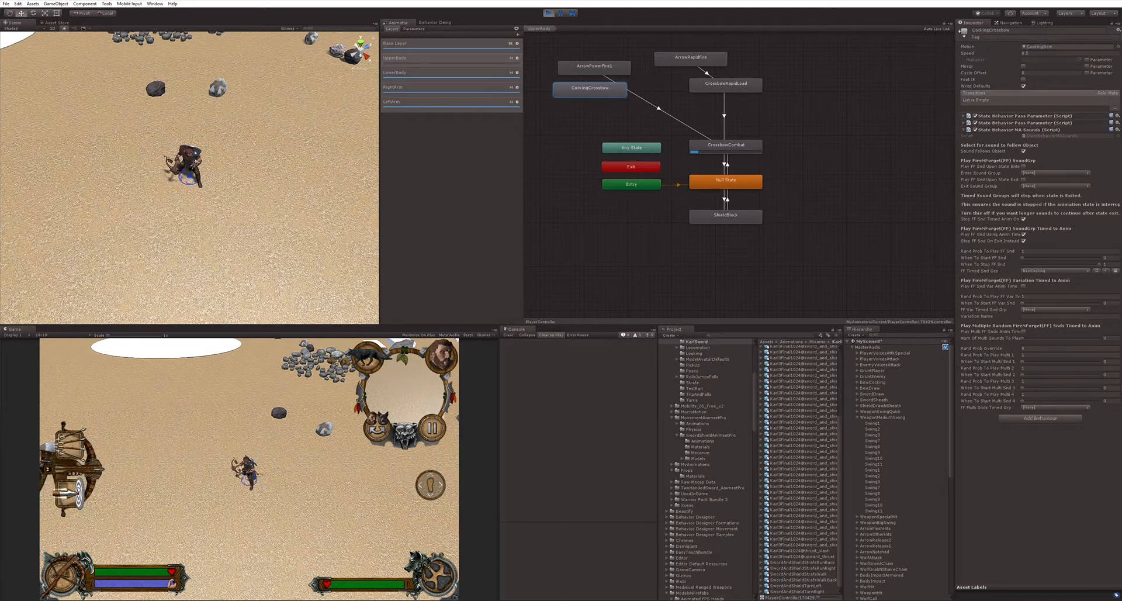
{"action": "left_click", "coordinate": [69, 489]}
{"action": "left_click", "coordinate": [328, 423]}
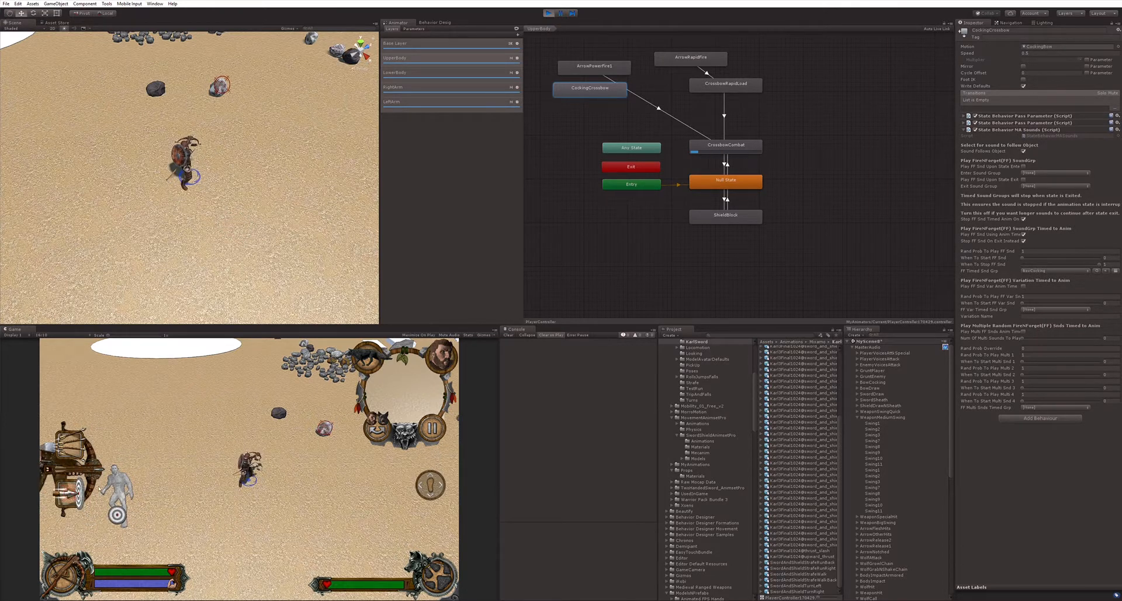
{"action": "left_click", "coordinate": [70, 487]}
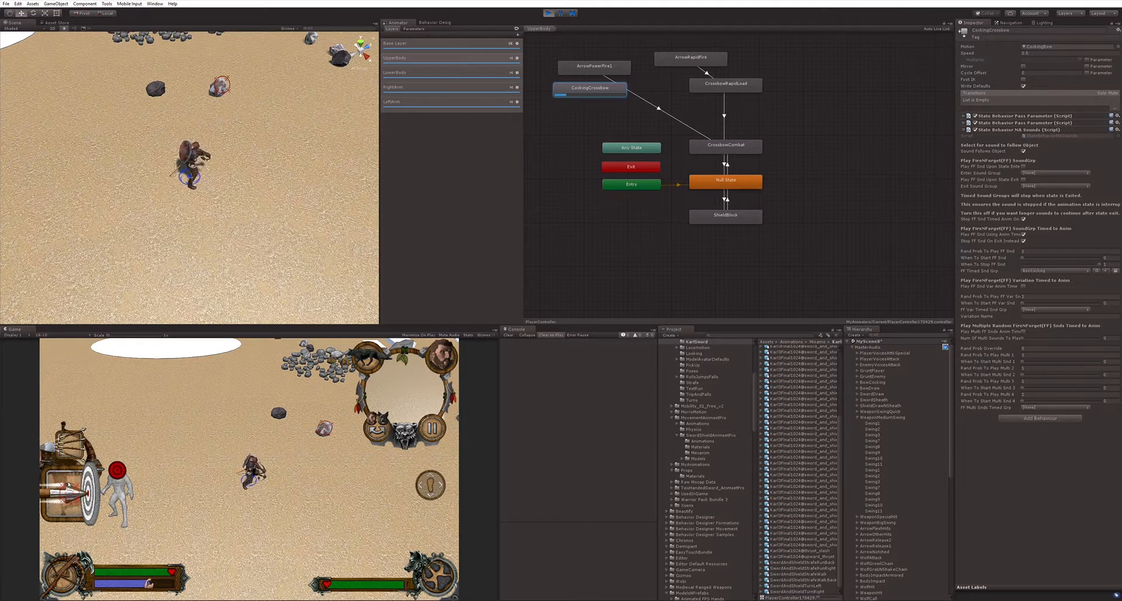
{"action": "left_click", "coordinate": [69, 484]}
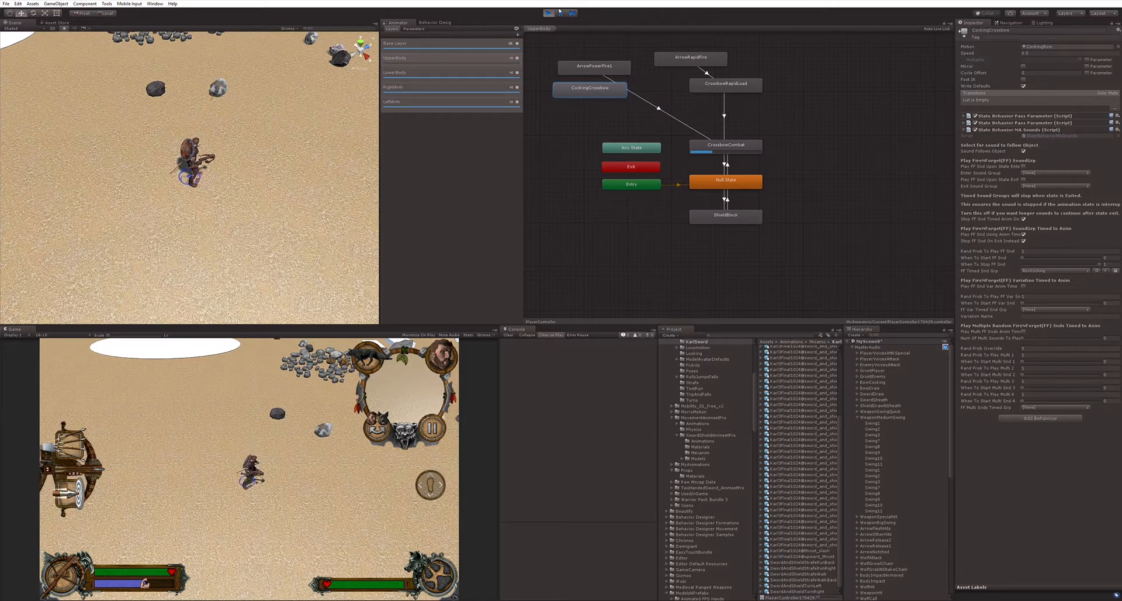
{"action": "key", "text": "ctrl+p"}
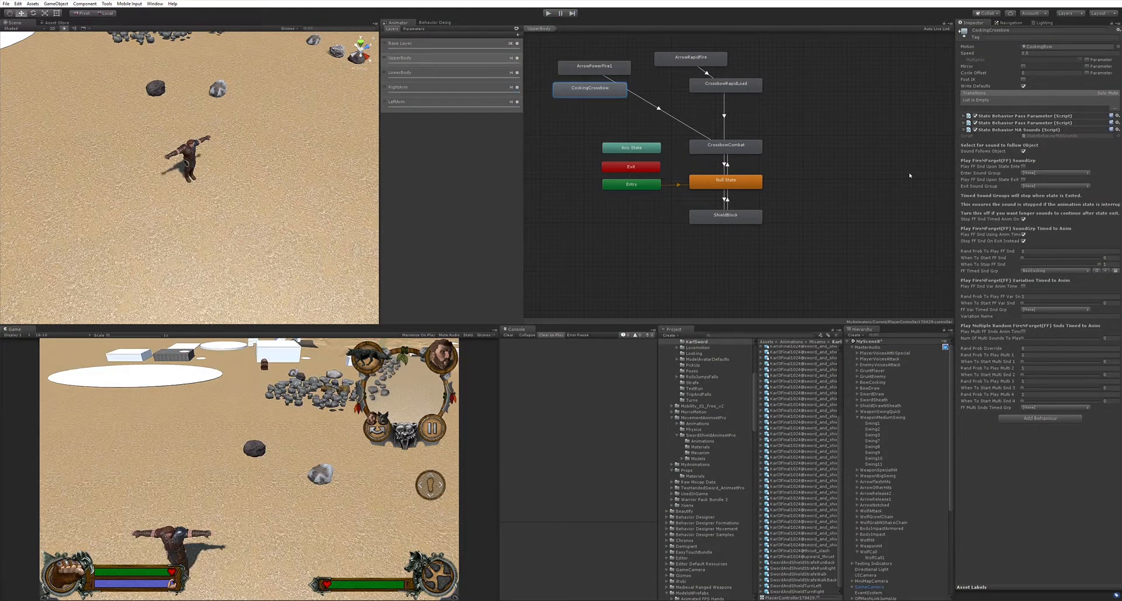
- Look through the animator layers to RightArm and examine the sound settings of its DrawBow and SheathSword states
{"action": "left_click", "coordinate": [402, 41]}
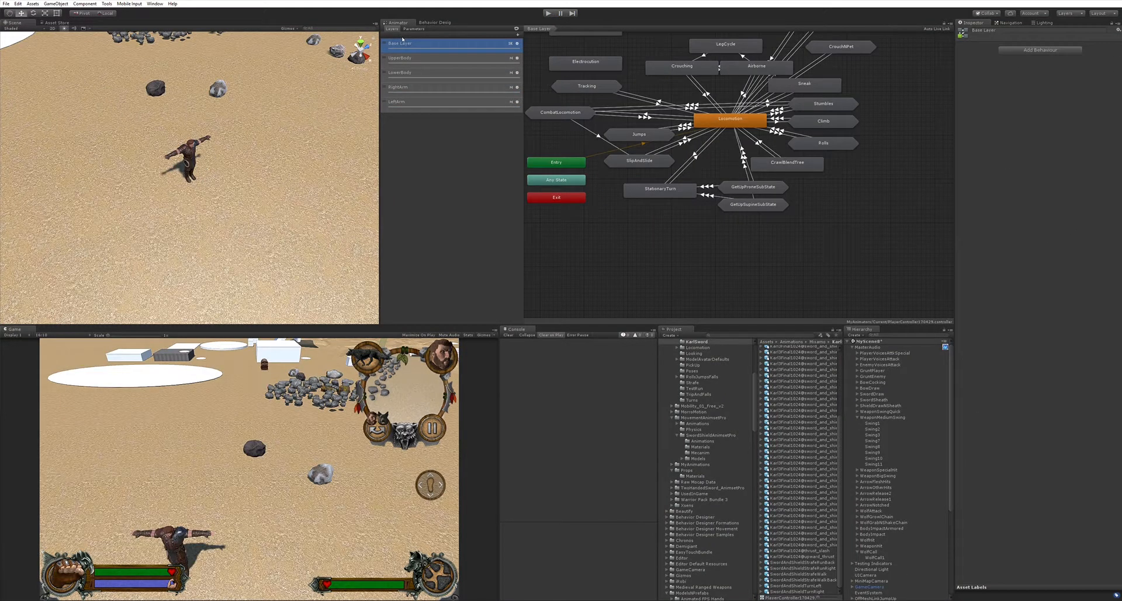
{"action": "left_click", "coordinate": [443, 59]}
{"action": "left_click", "coordinate": [440, 72]}
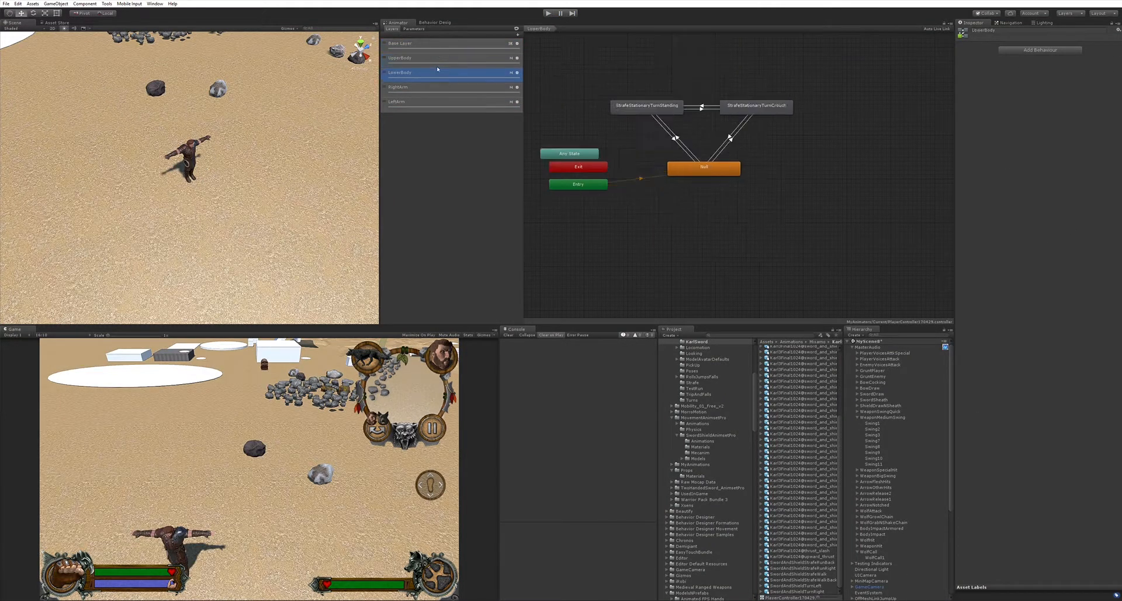
{"action": "left_click", "coordinate": [421, 88]}
{"action": "left_click", "coordinate": [730, 102]}
{"action": "left_click", "coordinate": [730, 133]}
- Enter play mode and test the arm-state sounds by drawing the sword and shield and sheathing them back to bare fists
{"action": "left_click", "coordinate": [550, 7]}
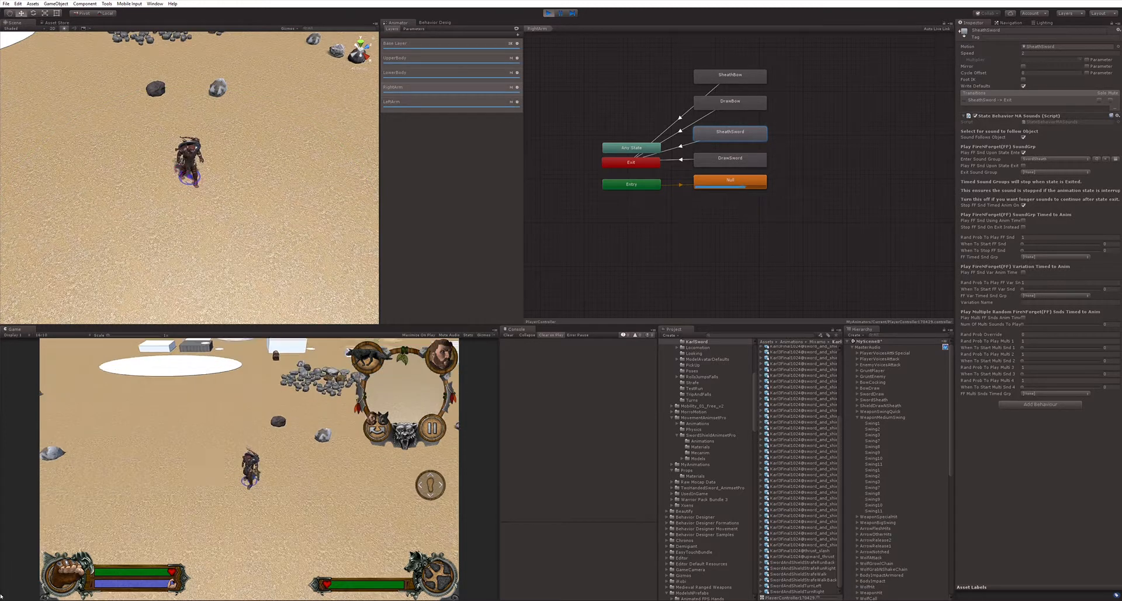
{"action": "left_click", "coordinate": [62, 567]}
{"action": "left_click", "coordinate": [122, 541]}
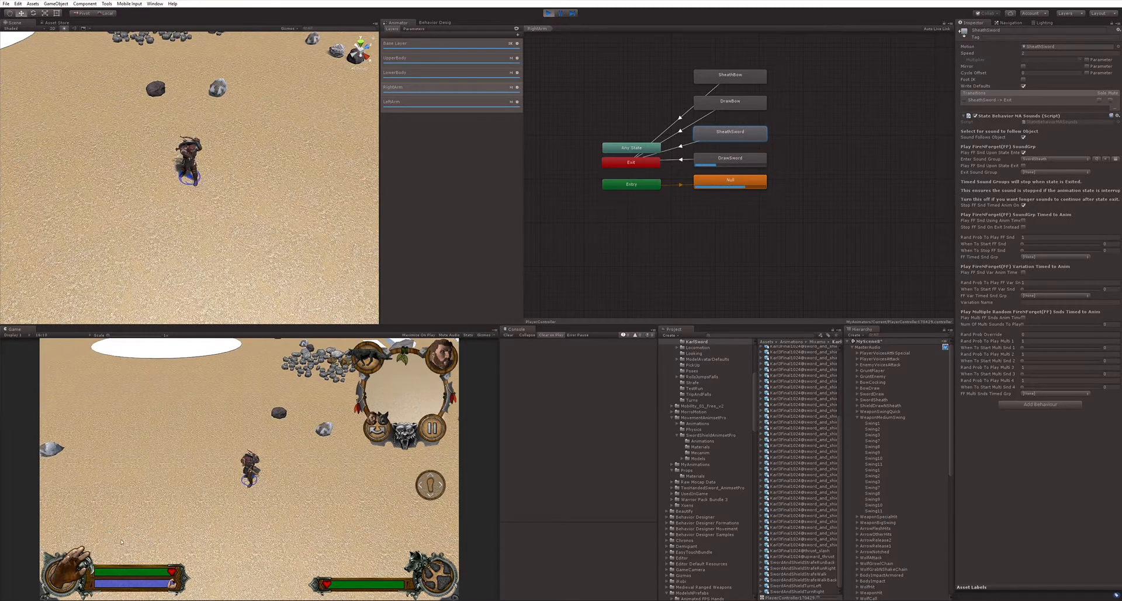
{"action": "left_click", "coordinate": [65, 569]}
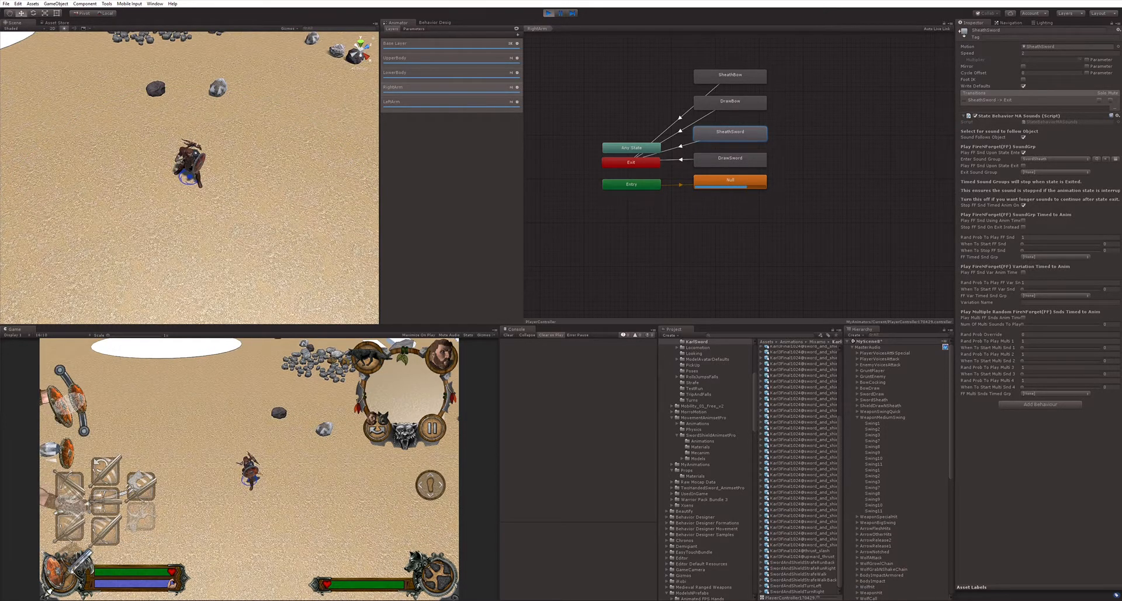
{"action": "left_click", "coordinate": [123, 544]}
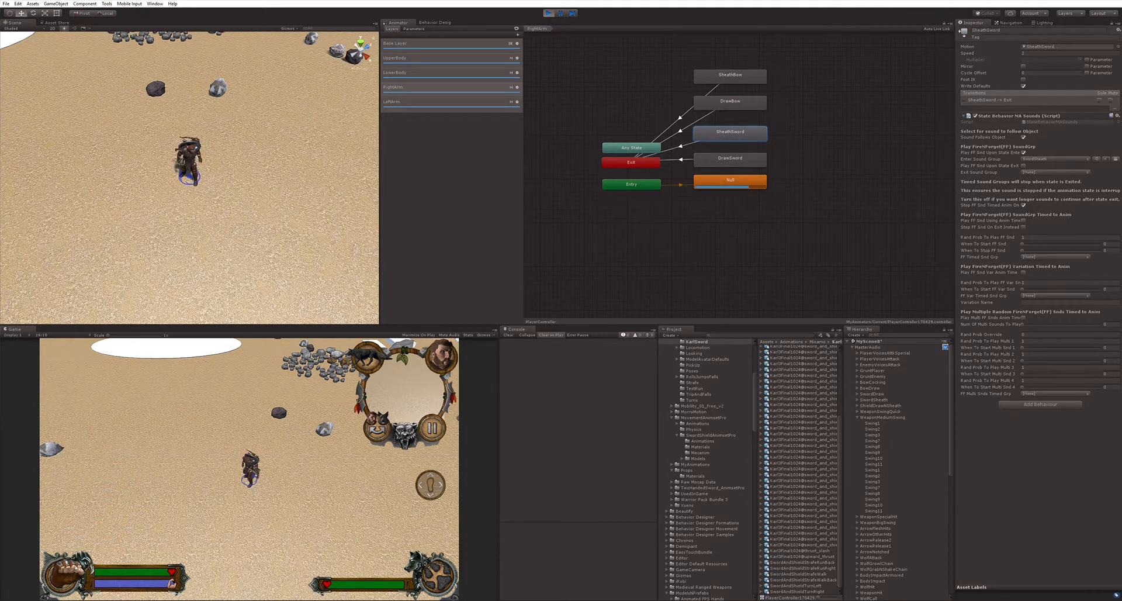
- Test drawing and sheathing the bow, draw the sword and shield once more, and exit play mode
{"action": "left_click", "coordinate": [64, 567]}
{"action": "left_click", "coordinate": [89, 511]}
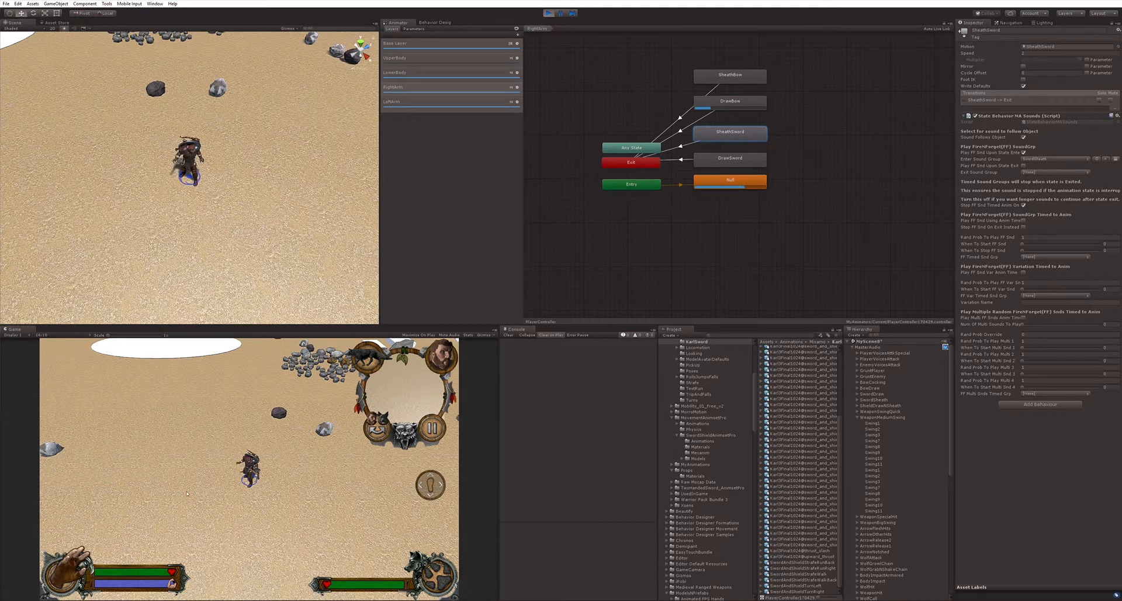
{"action": "left_click", "coordinate": [65, 568]}
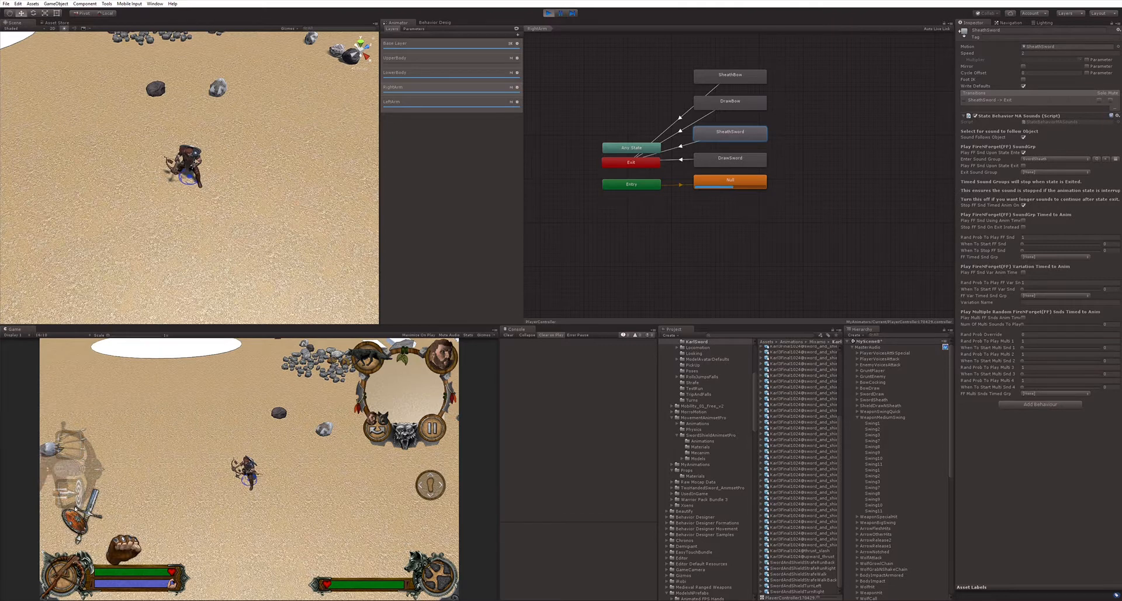
{"action": "left_click", "coordinate": [122, 547]}
{"action": "left_click", "coordinate": [66, 568]}
{"action": "left_click", "coordinate": [122, 548]}
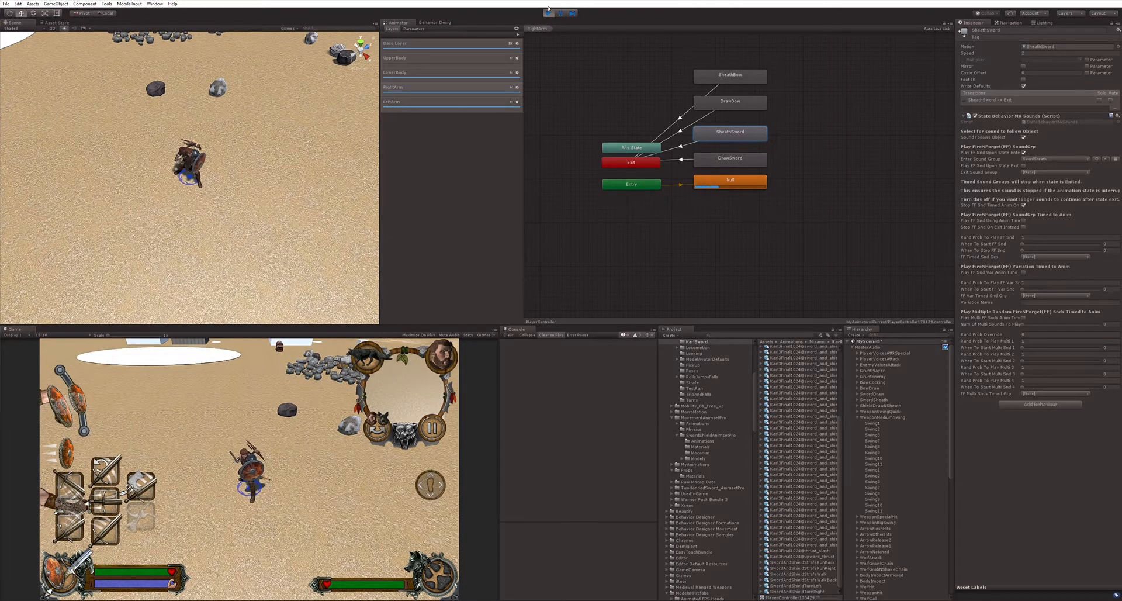
{"action": "key", "text": "ctrl+p"}
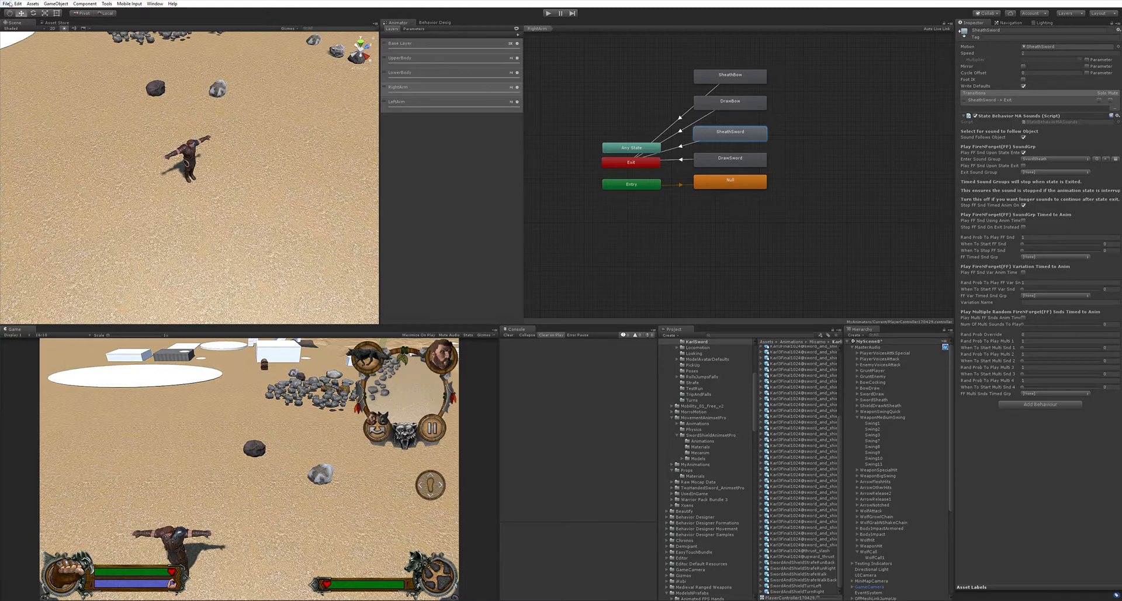
- Show the Master Audio: AAA Sound page in the Asset Store beside the SheathSword state's sound settings
{"action": "left_click", "coordinate": [54, 23]}
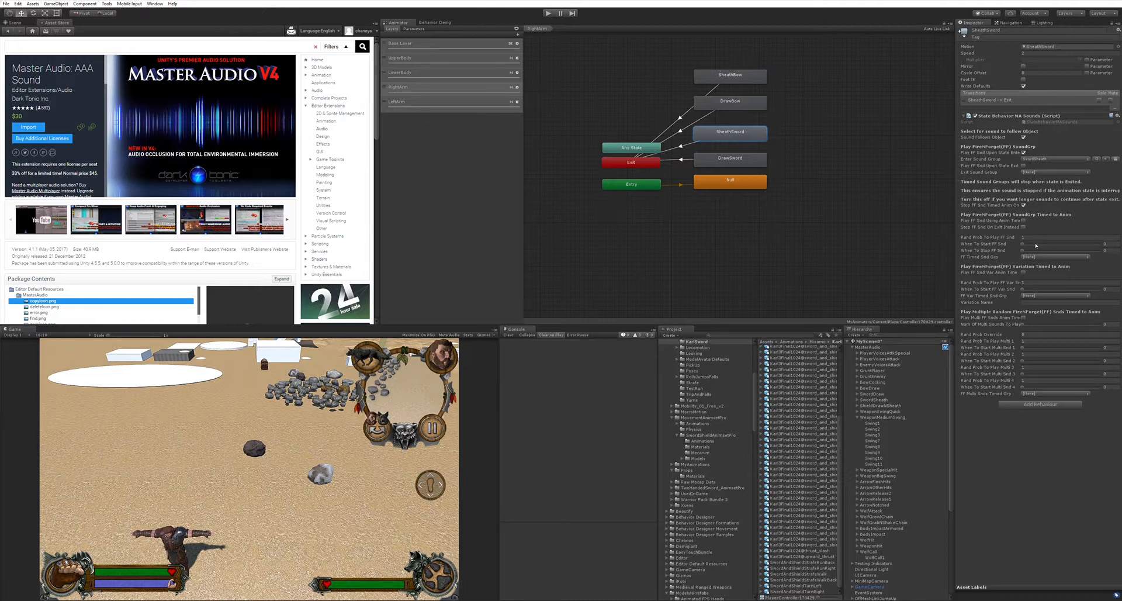
{"action": "left_click", "coordinate": [17, 21]}
{"action": "left_click", "coordinate": [57, 21]}
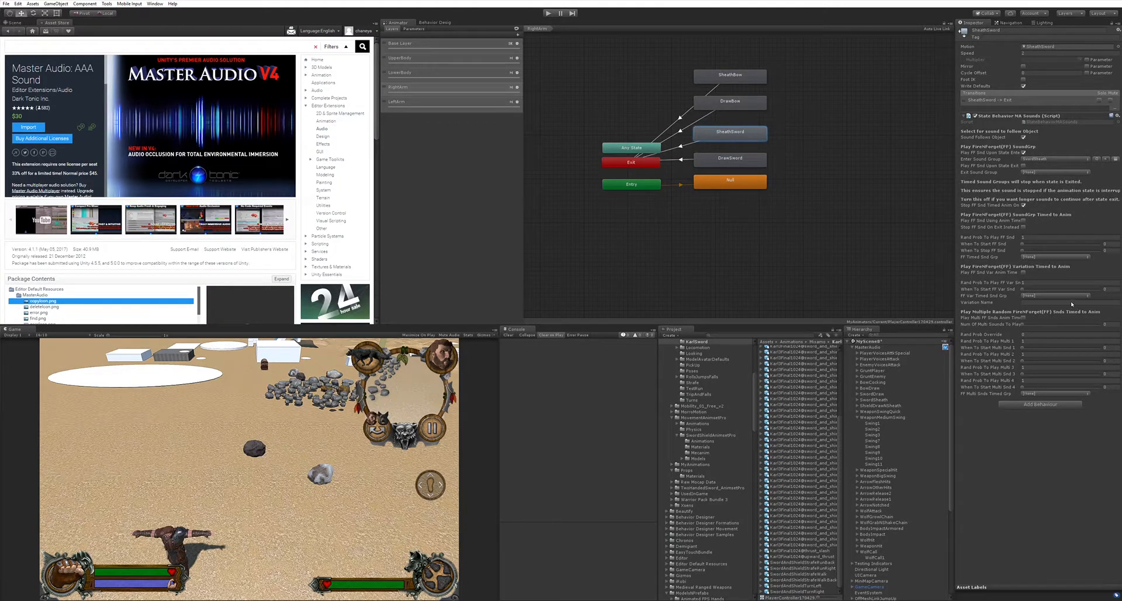